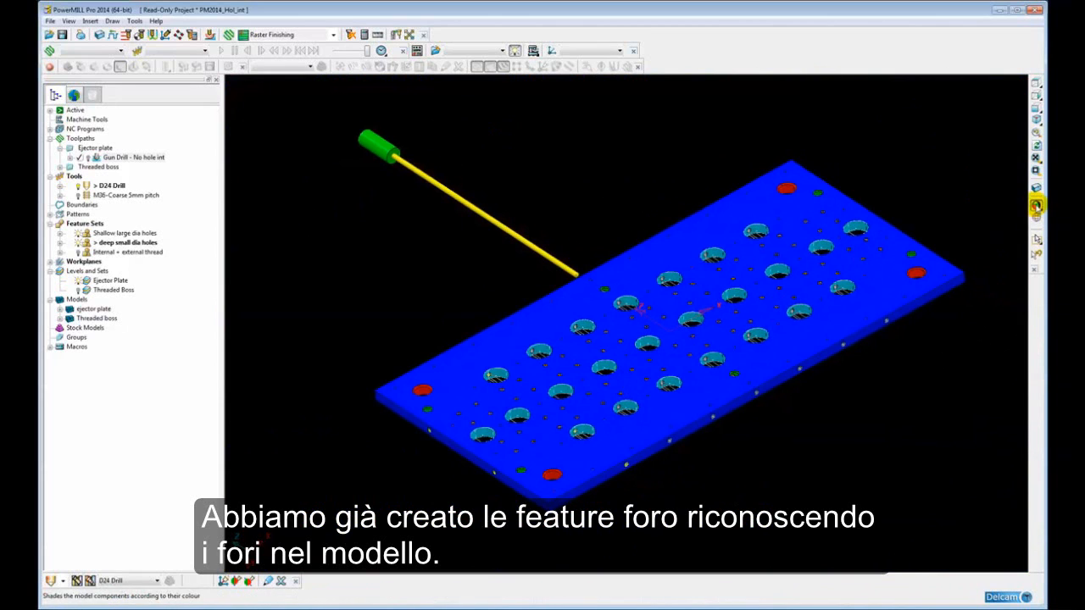
Step: Turn off the colour-shaded display of the ejector plate model so that only the hole feature wireframes are drawn
left_click(1036, 205)
middle_click_drag(498, 238, 509, 231)
scroll(525, 288, "up", 5)
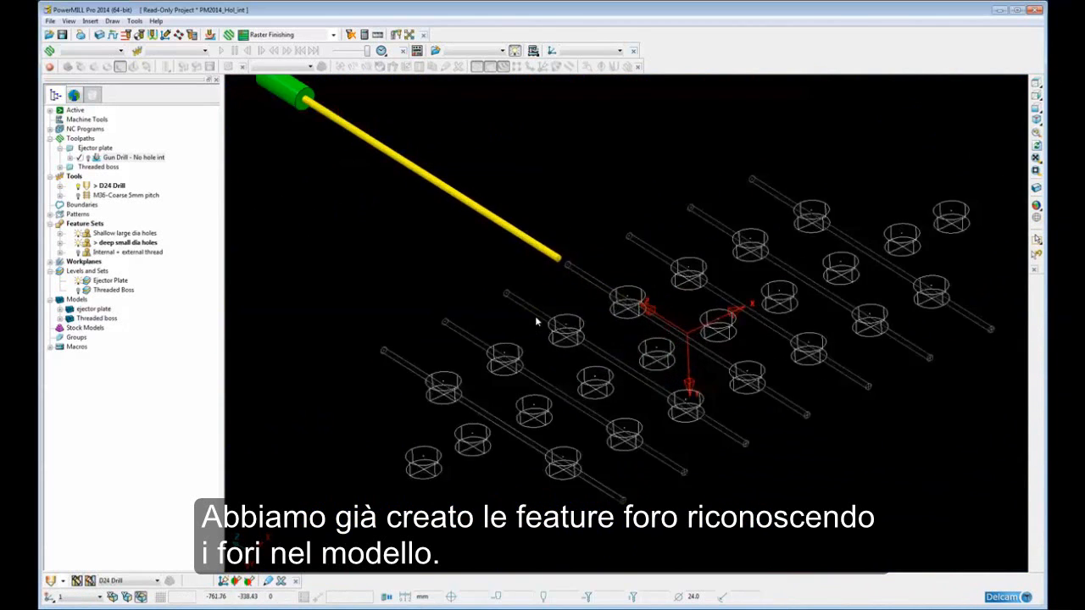
scroll(493, 307, "down", 5)
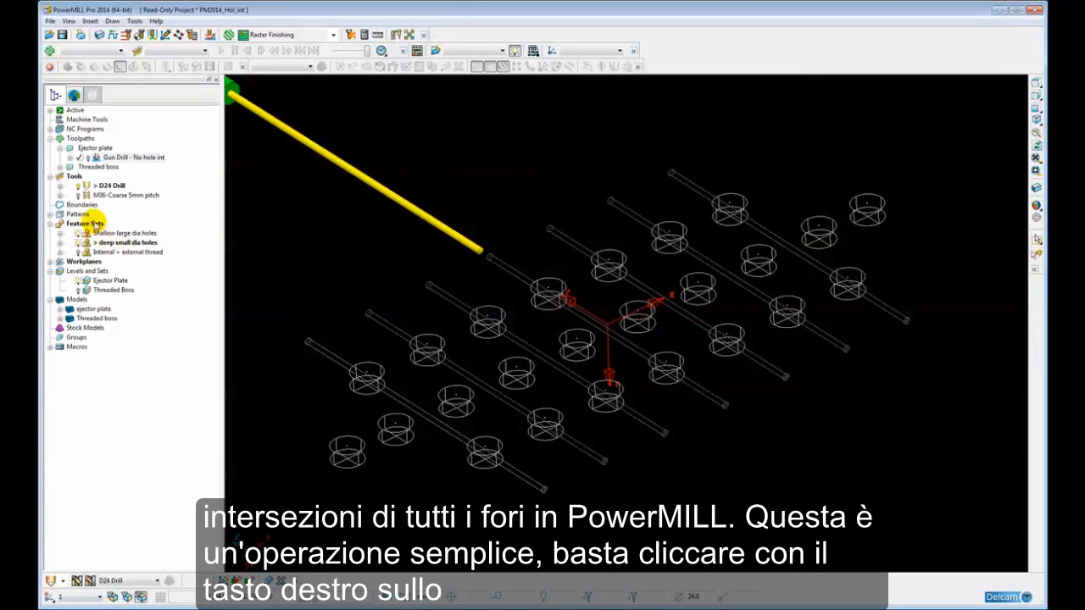
Step: Find the hole intersections across all the feature sets in the project
left_click(93, 224)
right_click(95, 224)
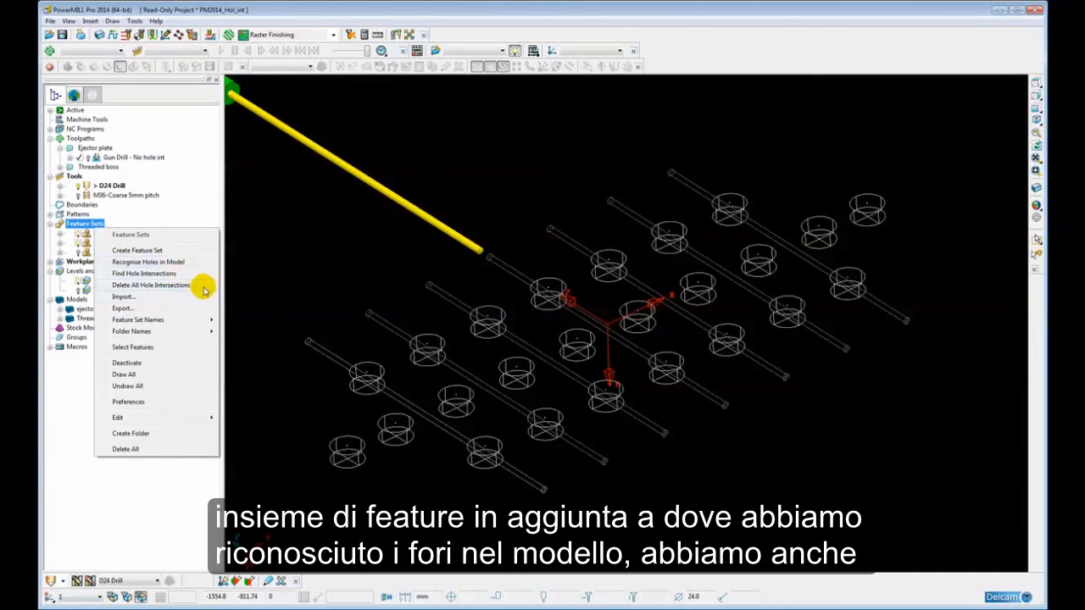
left_click(166, 275)
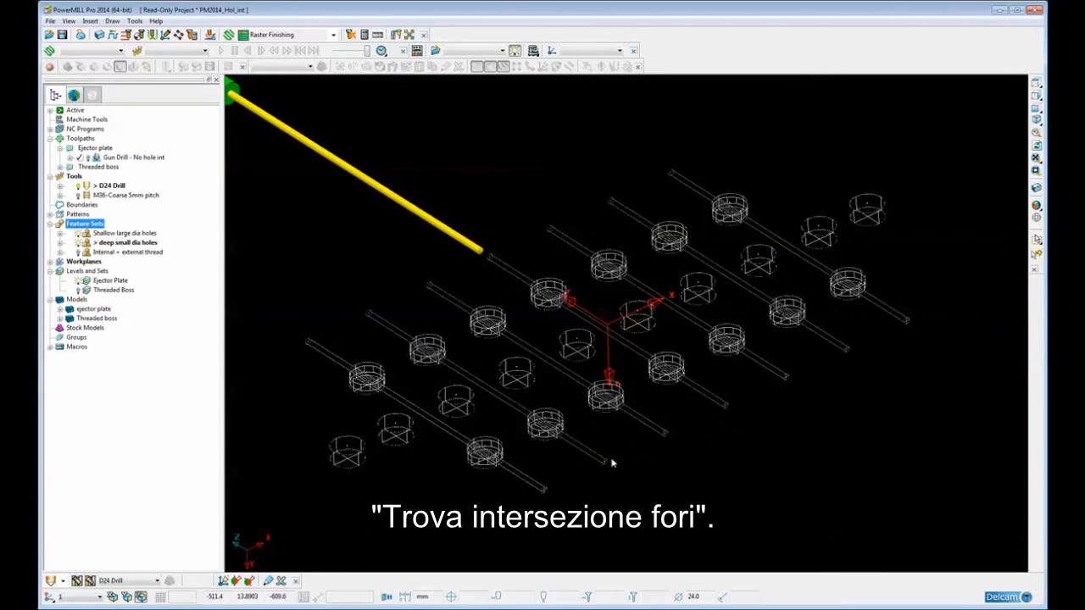
Step: Hide the Shallow large dia holes feature set and inspect the intersection zones along the deep small dia holes
middle_click_drag(634, 416, 684, 362, "shift")
scroll(608, 410, "up", 5)
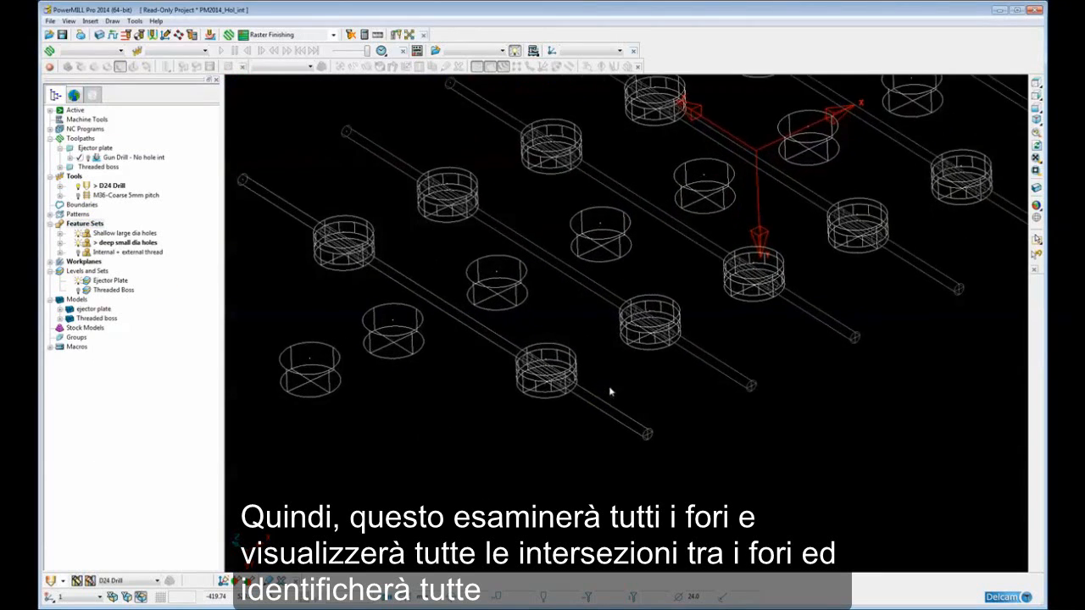
scroll(572, 425, "up", 6)
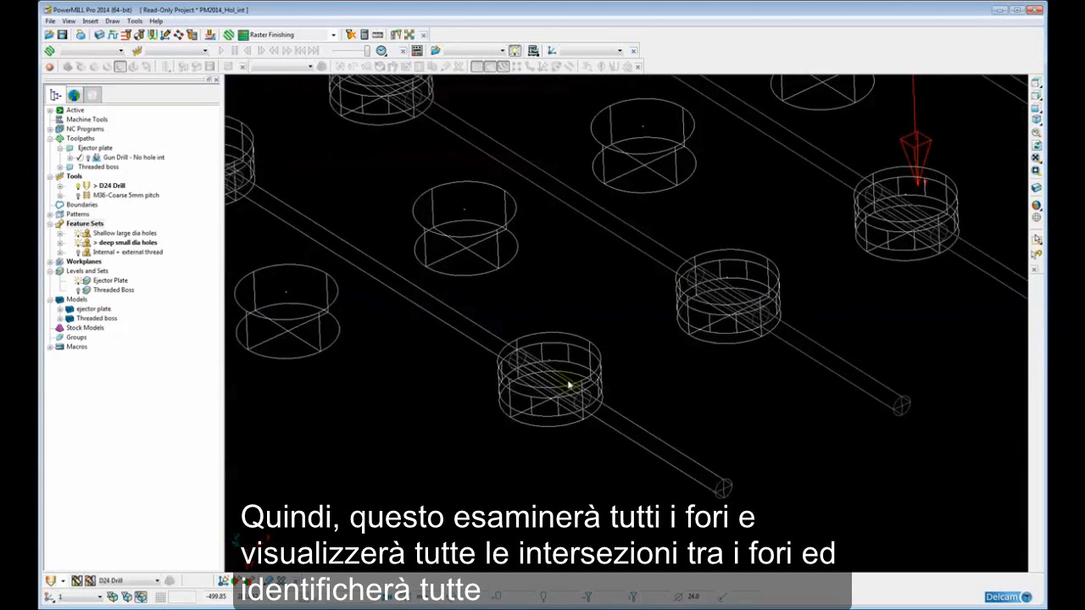
middle_click_drag(516, 399, 551, 371, "shift")
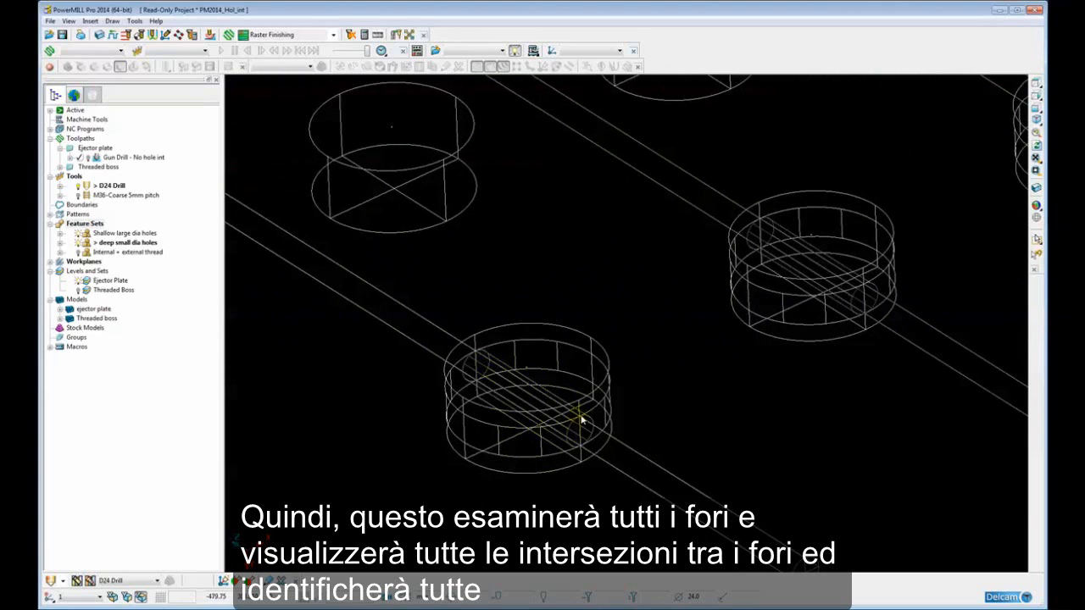
left_click(77, 233)
scroll(779, 284, "down", 5)
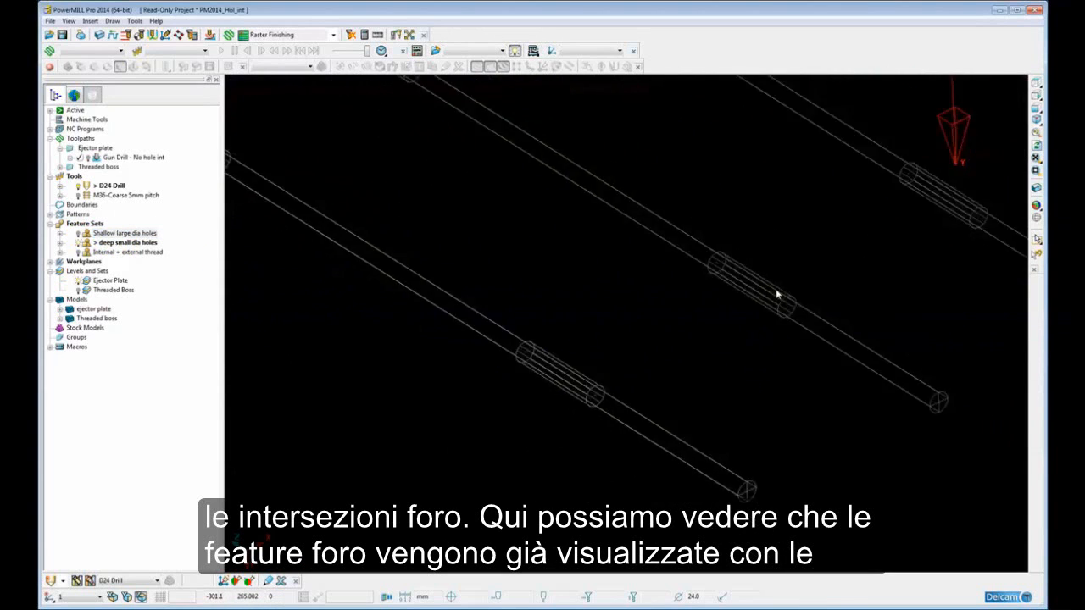
middle_click_drag(775, 288, 729, 367)
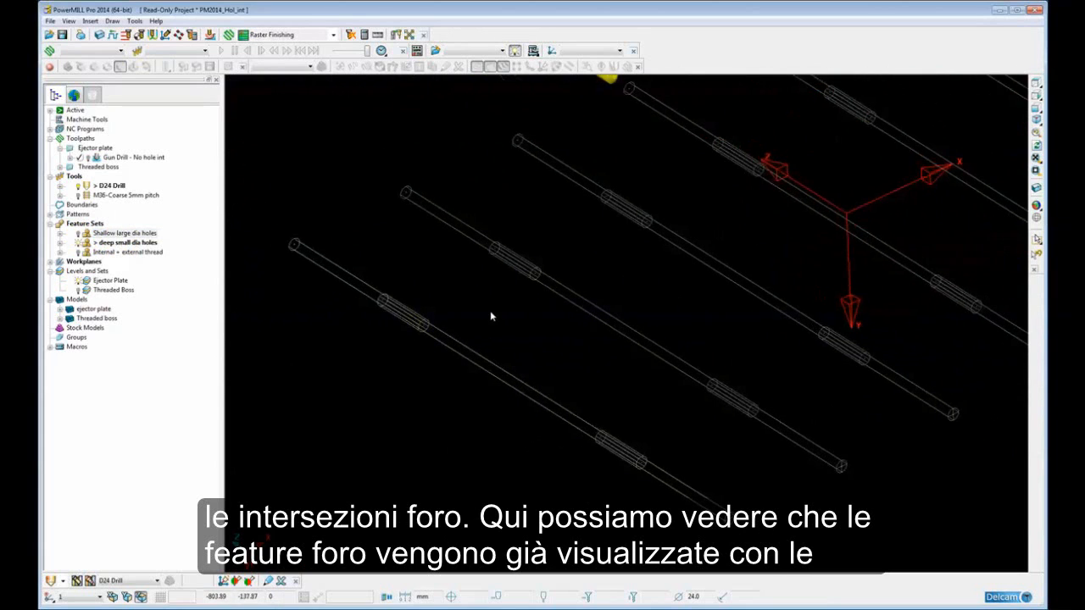
middle_click_drag(490, 316, 457, 335, "shift")
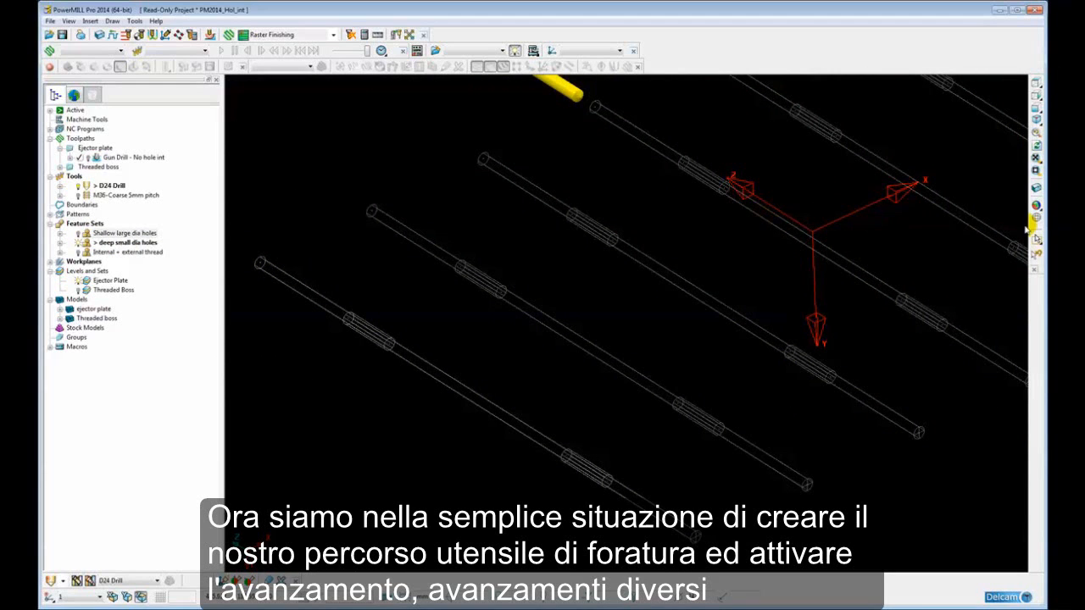
scroll(699, 239, "down", 3)
middle_click_drag(699, 240, 556, 305, "shift")
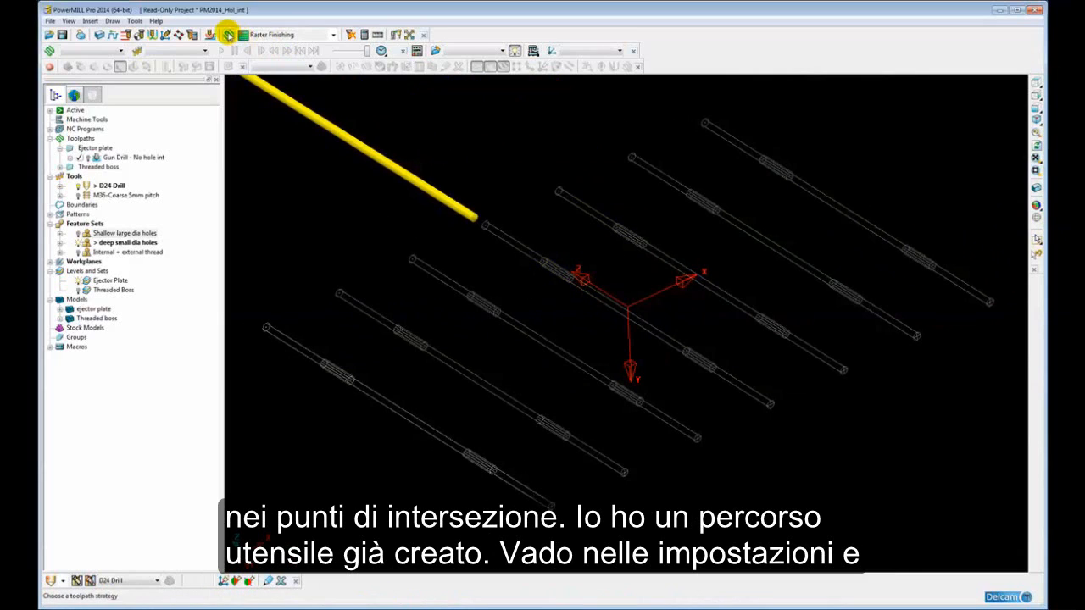
Step: Activate the Gun Drill - No hole int toolpath and create an editable copy of it from its drilling settings
double_click(93, 158)
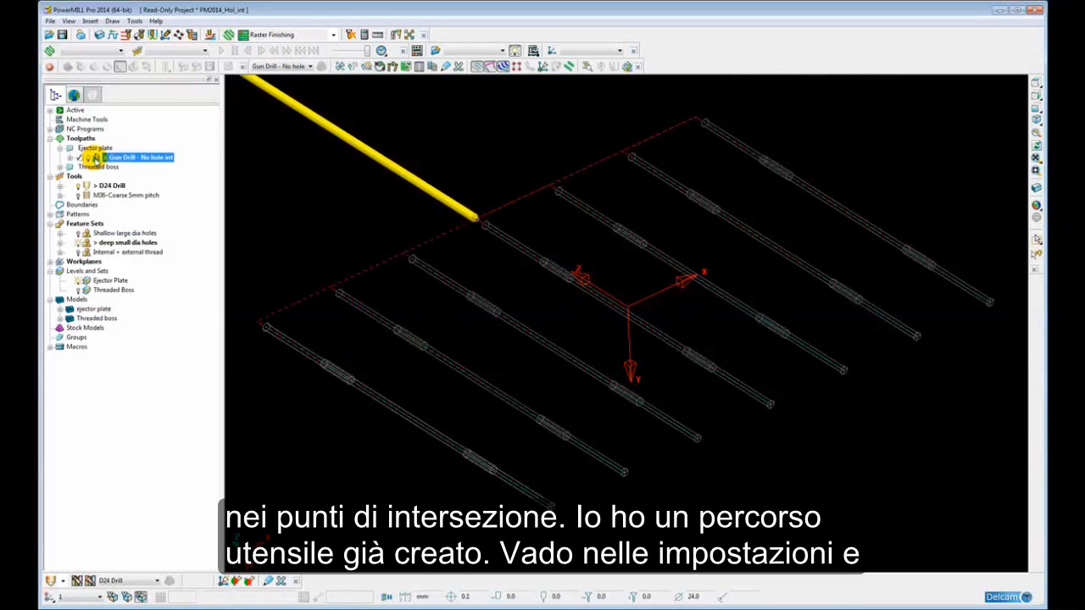
right_click(94, 158)
left_click(120, 231)
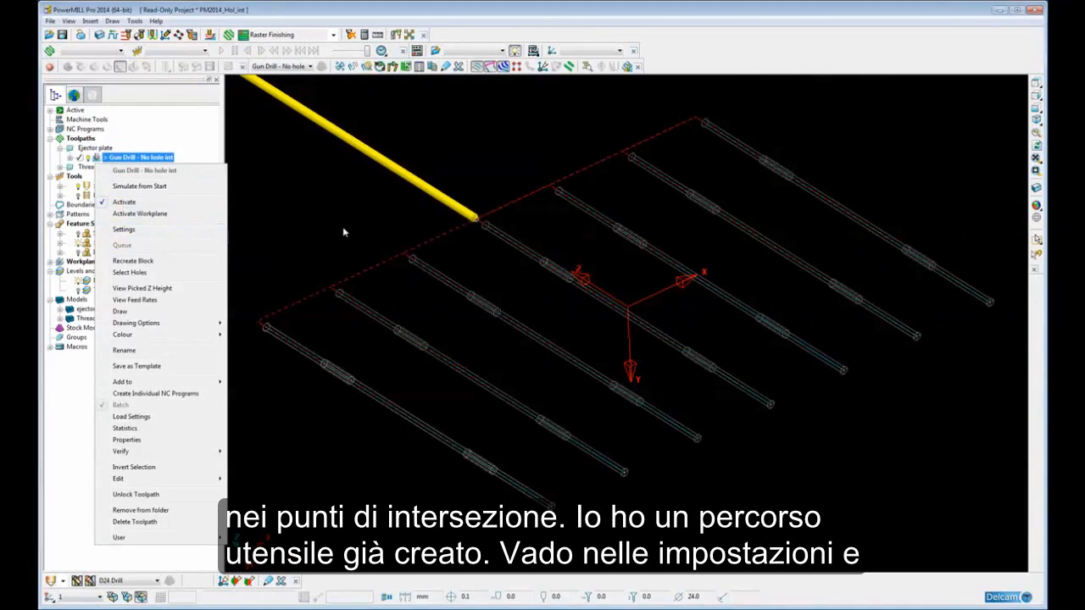
mouse_move(348, 205)
left_mouse_down()
mouse_move(355, 129)
mouse_move(339, 121)
left_mouse_up()
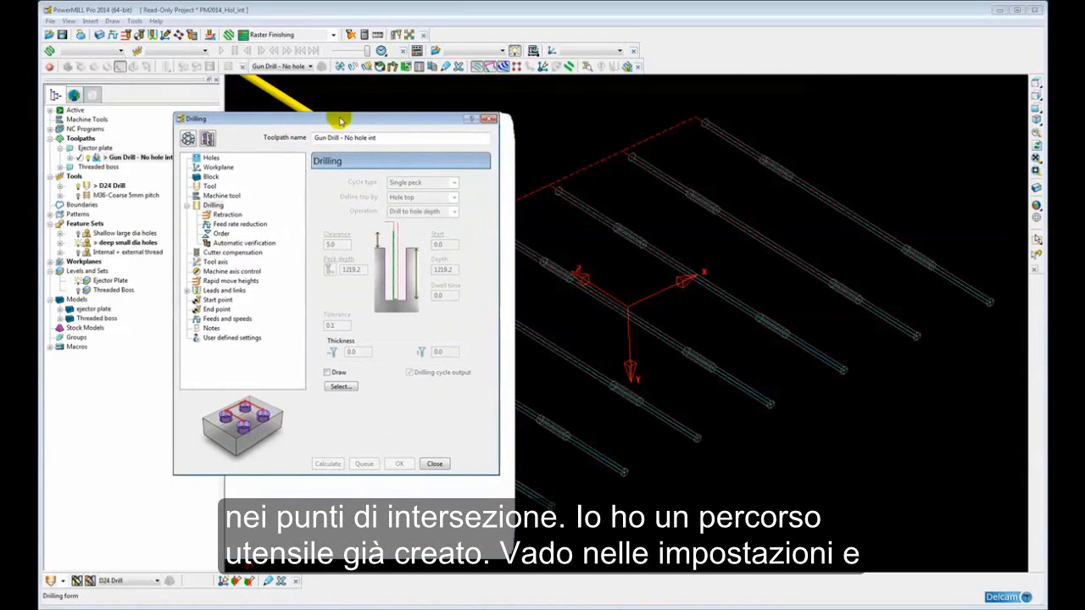
left_click(209, 139)
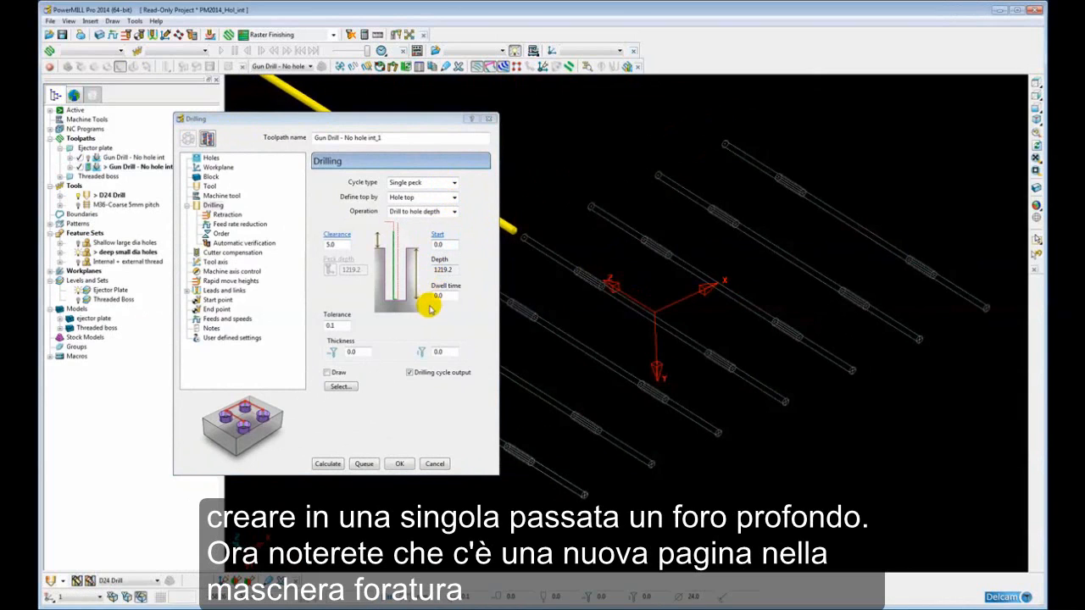
Step: Enable feed rate reduction at hole intersections with a safety margin of 5 mm and a distance of 20 mm
left_click(241, 224)
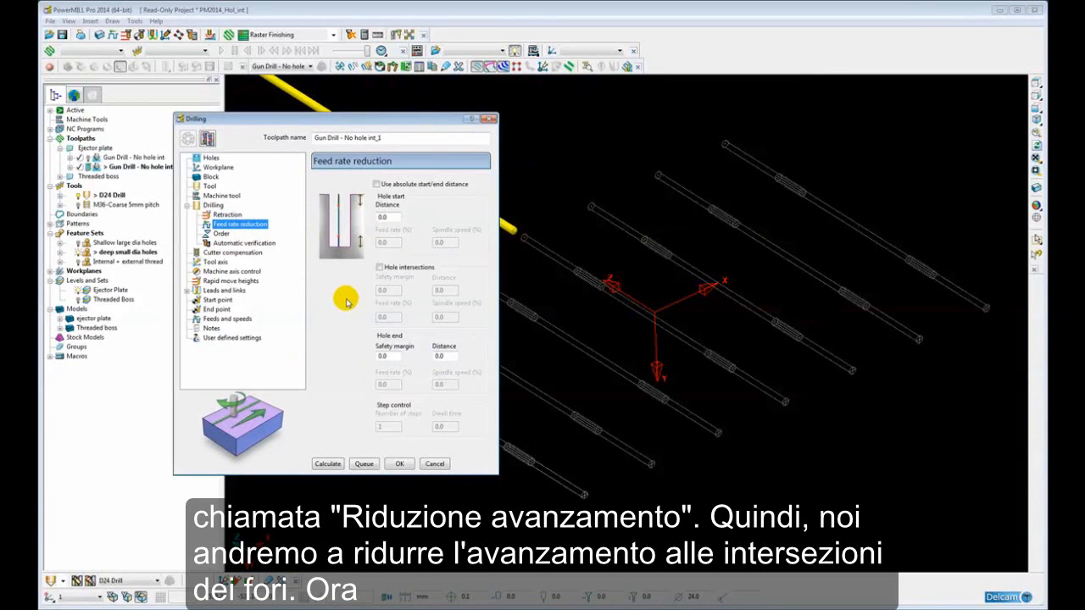
left_click(379, 268)
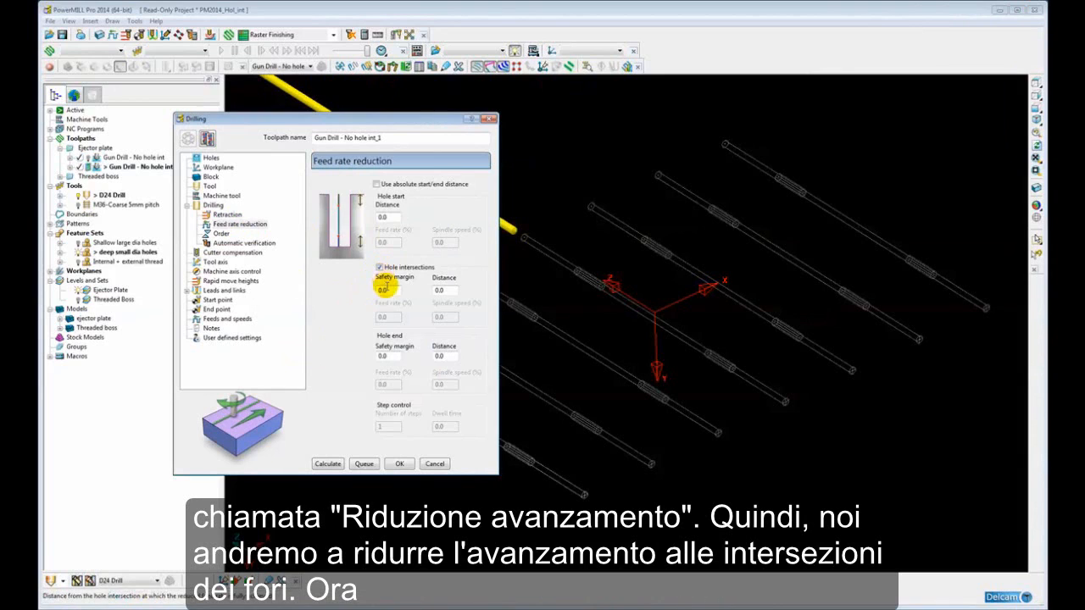
double_click(383, 290)
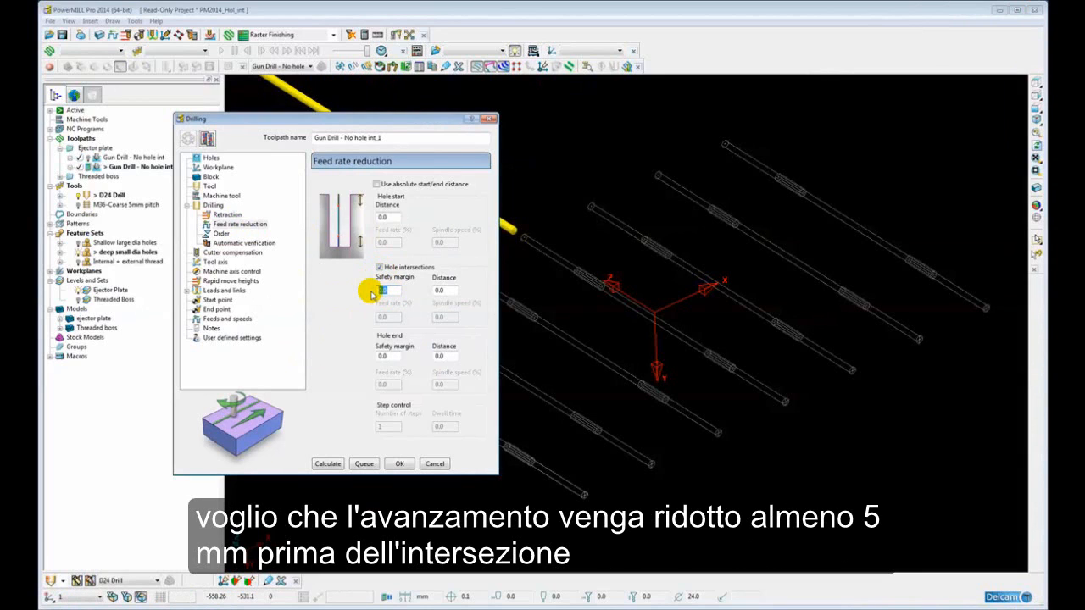
type("5")
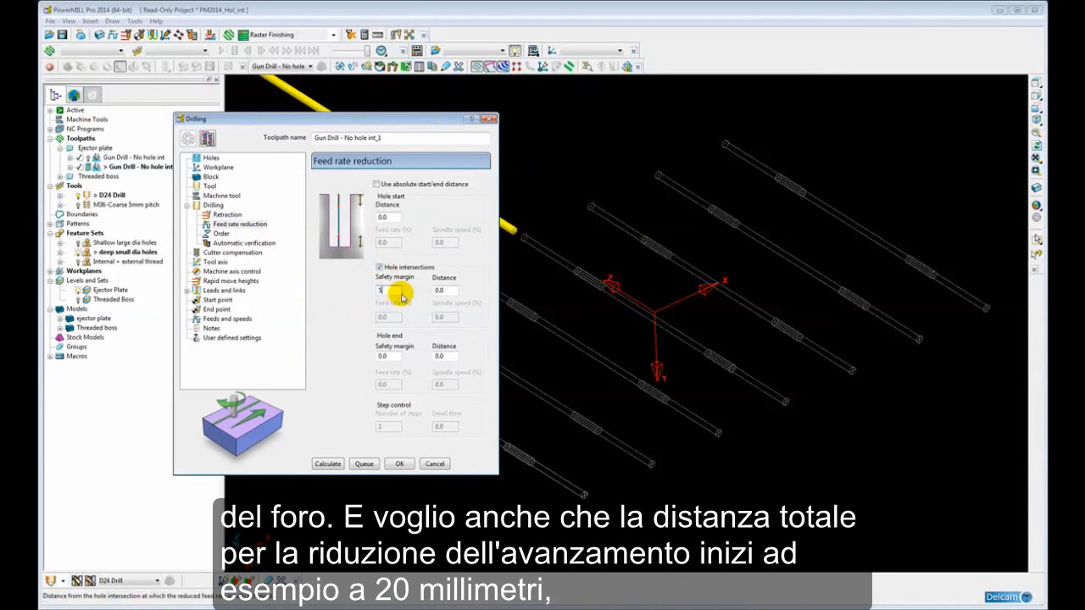
left_click(443, 291)
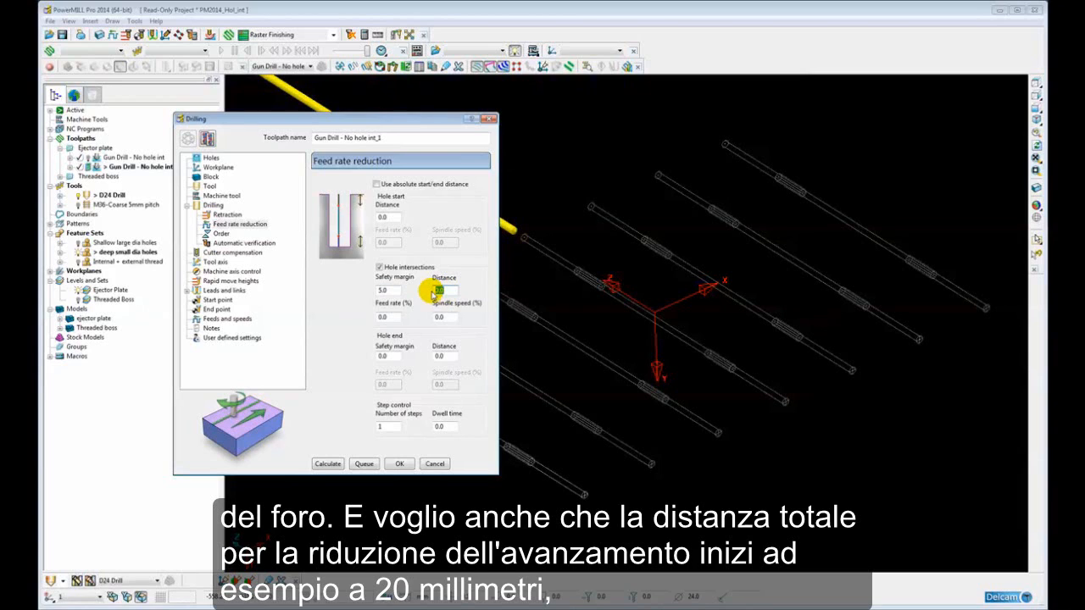
type("2")
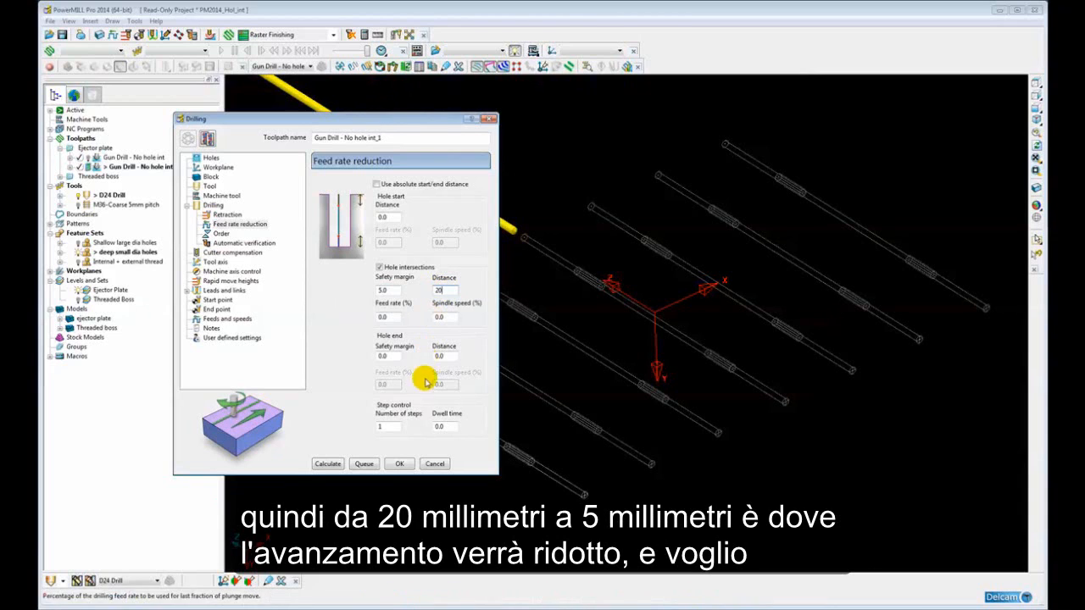
Step: Set the feed rate reduction to 4 steps, with a 30% feed rate and a 50% spindle speed at hole intersections
left_click(379, 427)
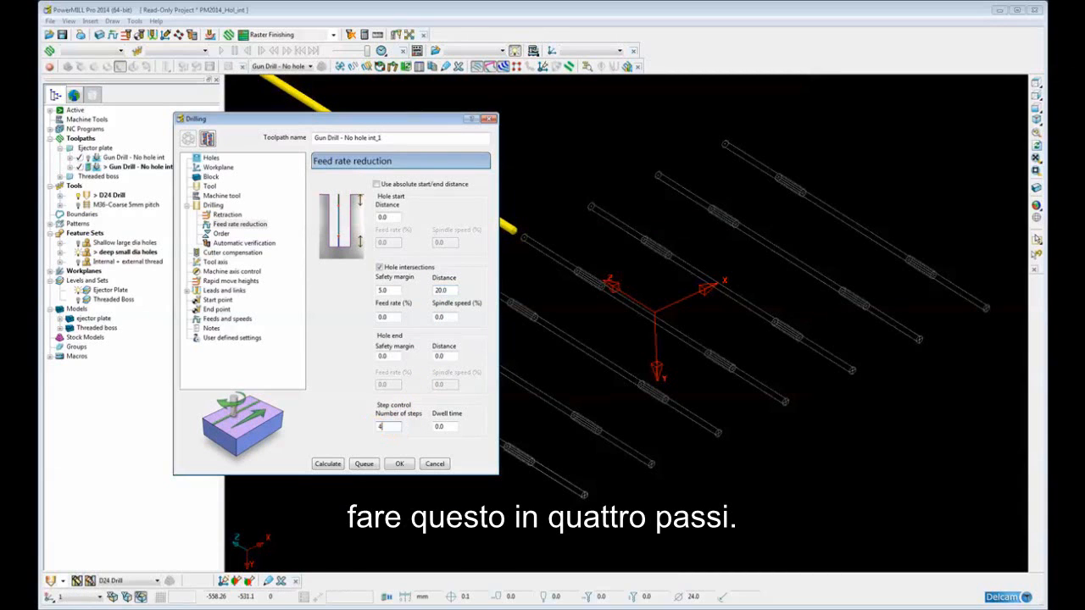
type("4")
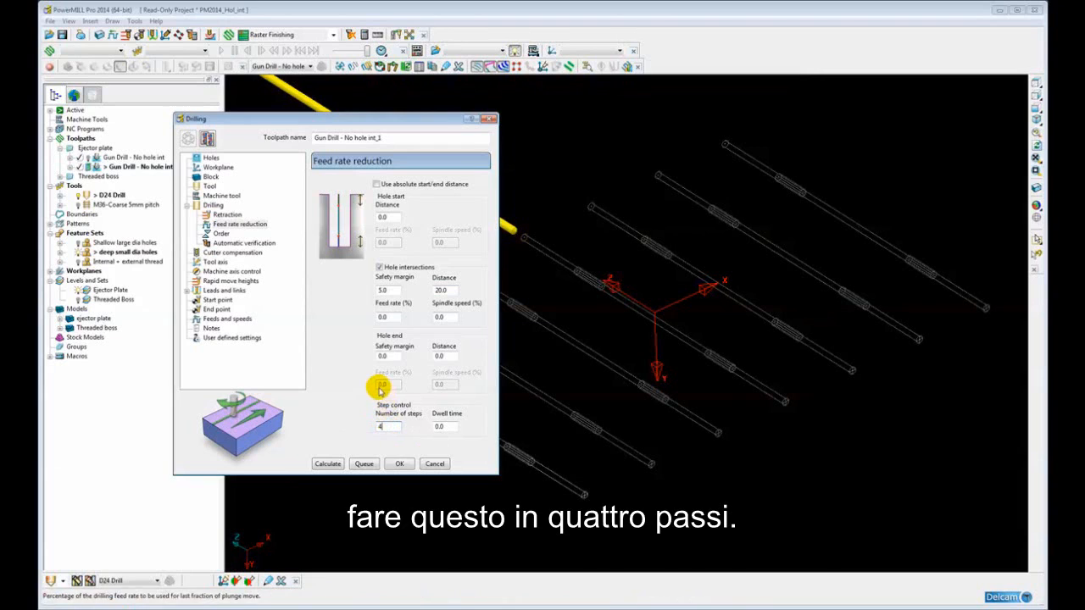
left_click(384, 317)
double_click(384, 317)
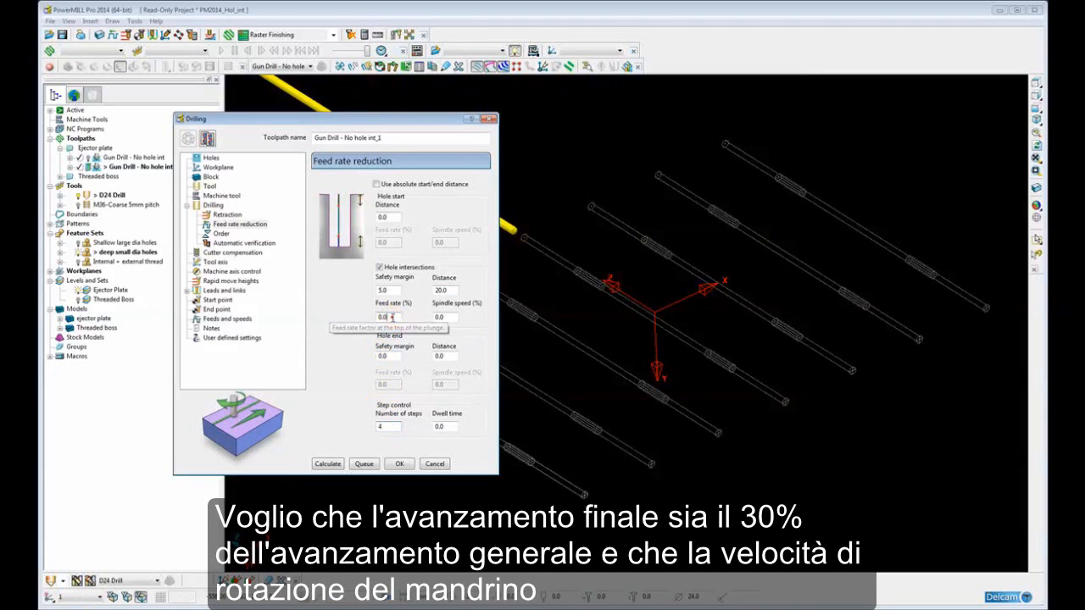
type("3")
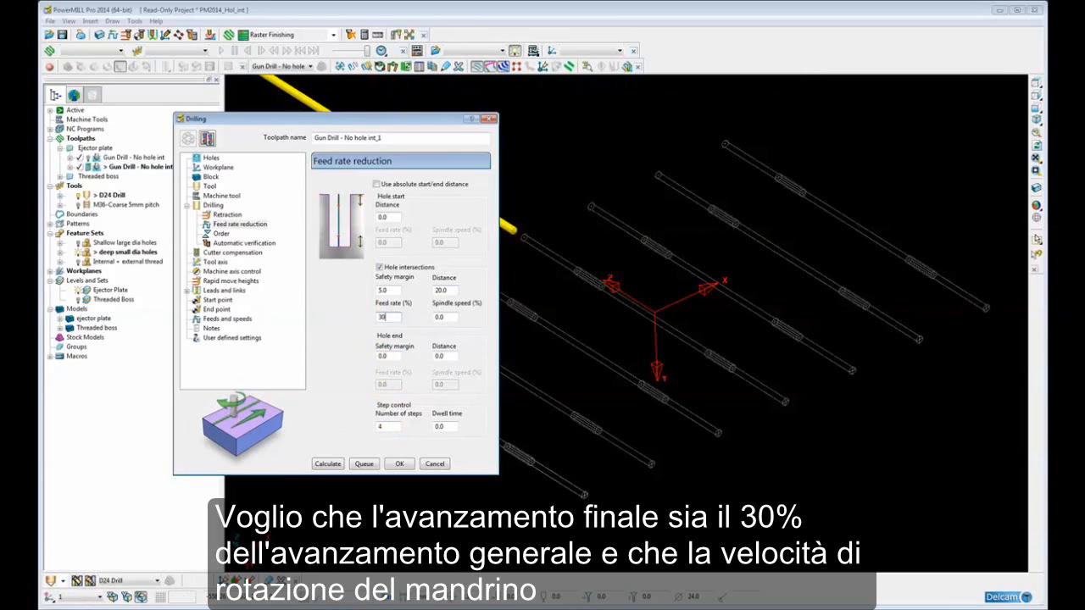
type("0")
double_click(439, 317)
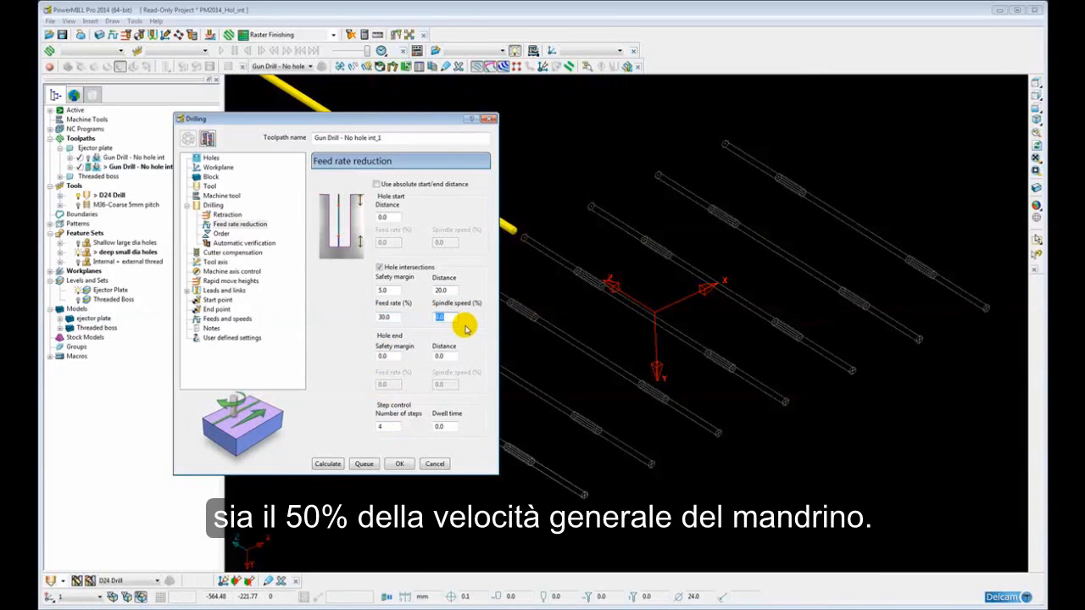
type("50")
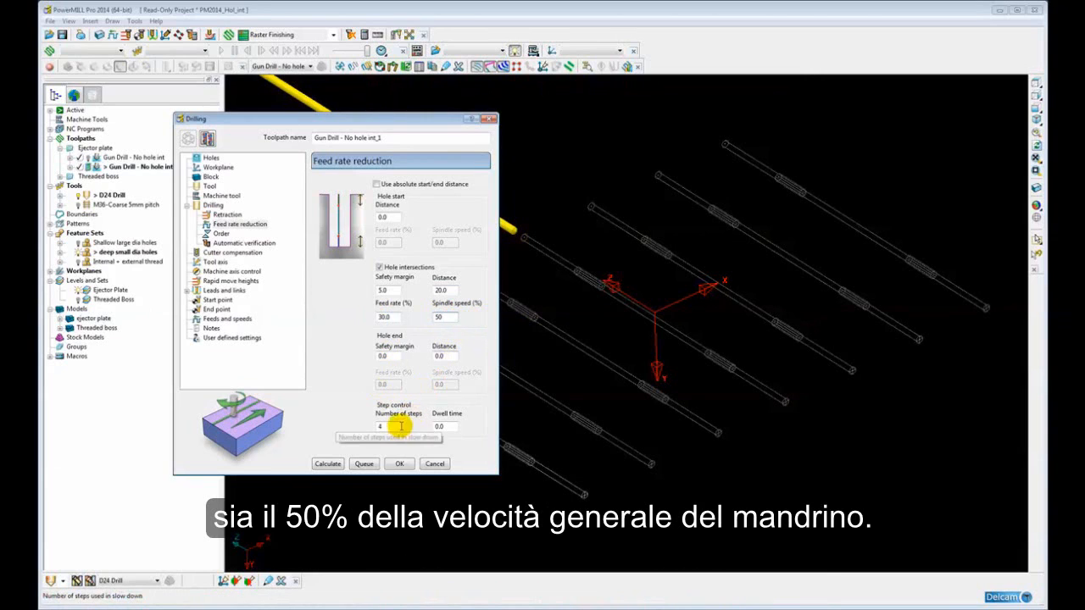
Step: Select all the deep small dia holes by their diameter and calculate the copied drilling toolpath
left_click(212, 205)
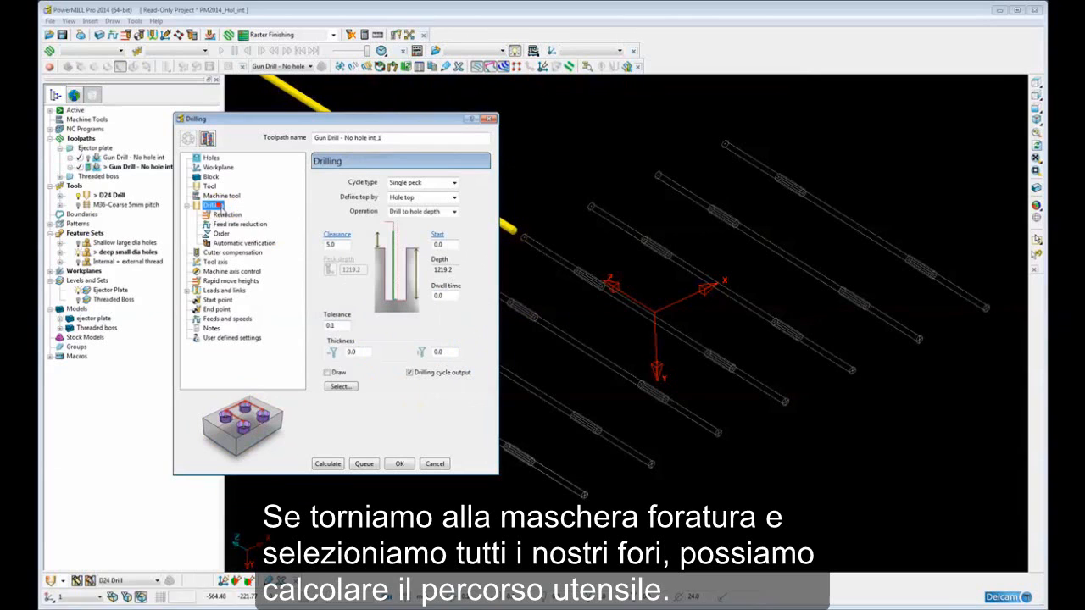
left_click(339, 386)
left_click(108, 153)
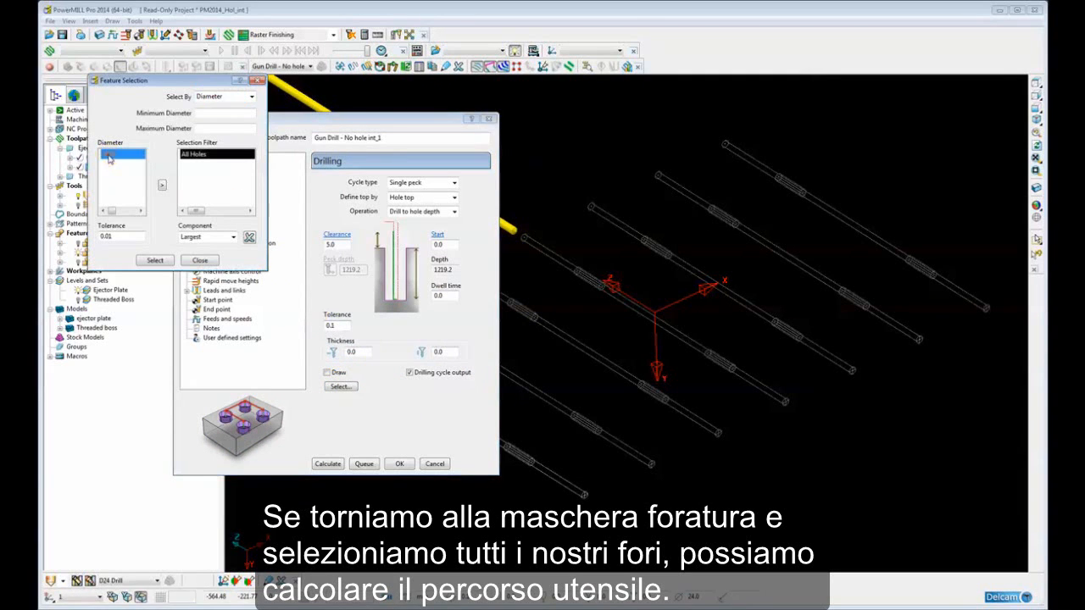
left_click(162, 185)
left_click(155, 260)
left_click(199, 260)
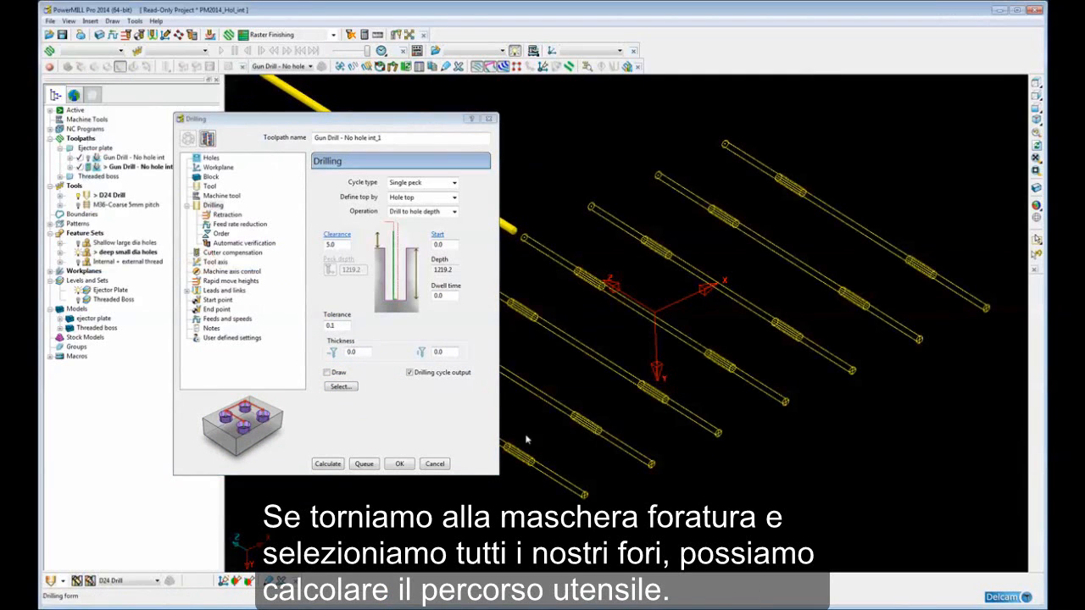
left_click(327, 464)
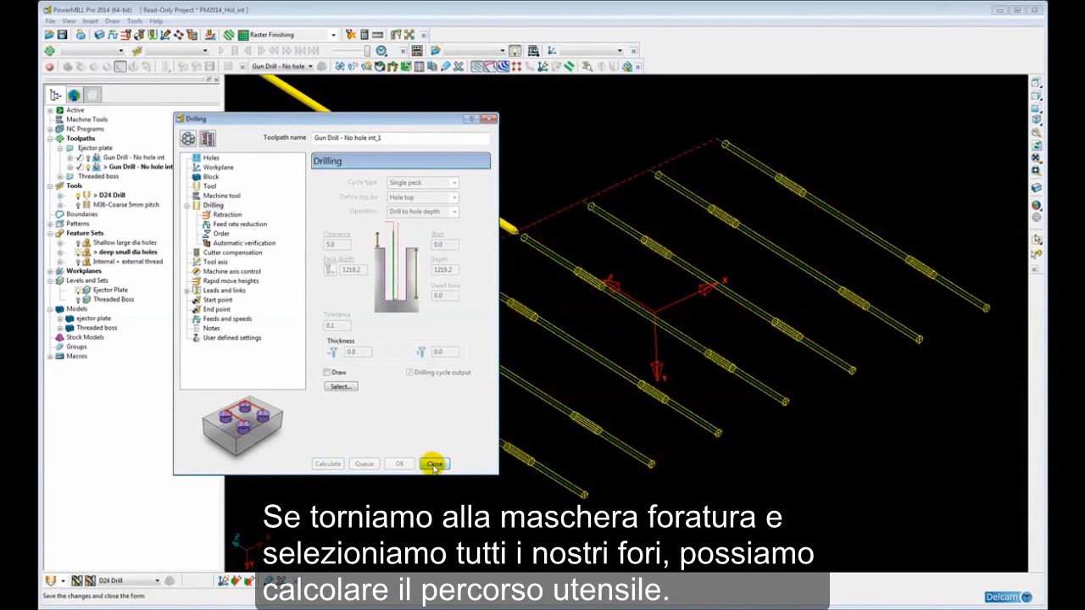
left_click(434, 466)
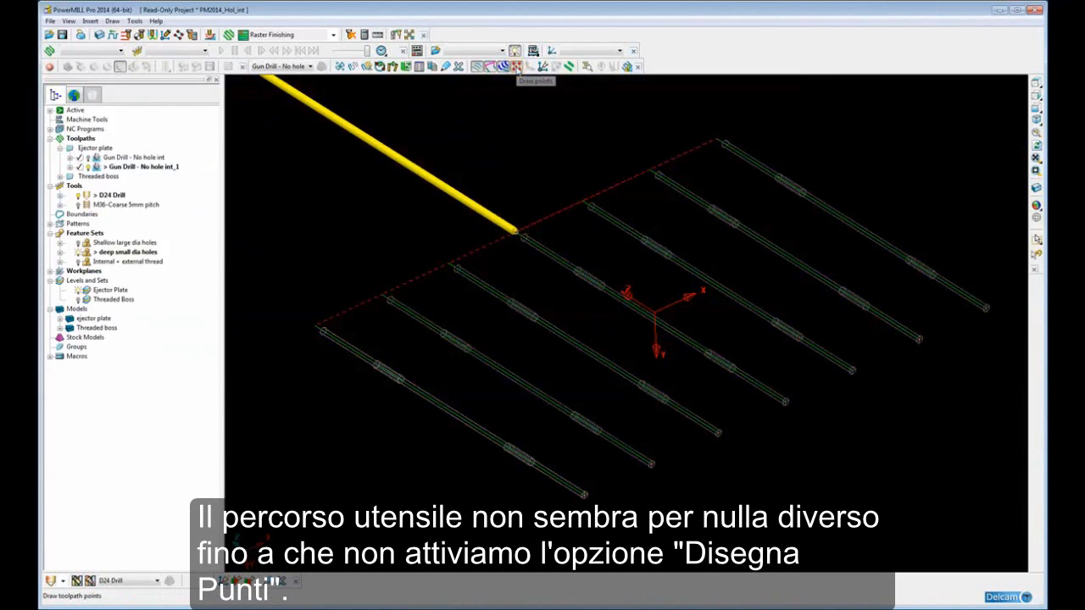
Step: Display the toolpath points and inspect the ones placed just before a hole intersection
left_click(516, 66)
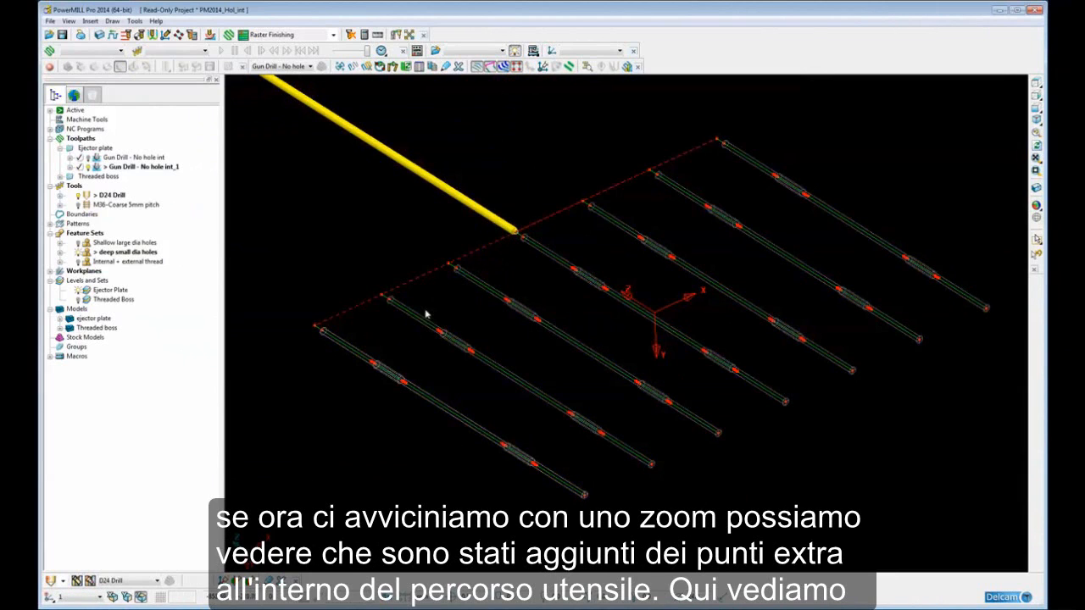
left_click_drag(426, 298, 488, 379)
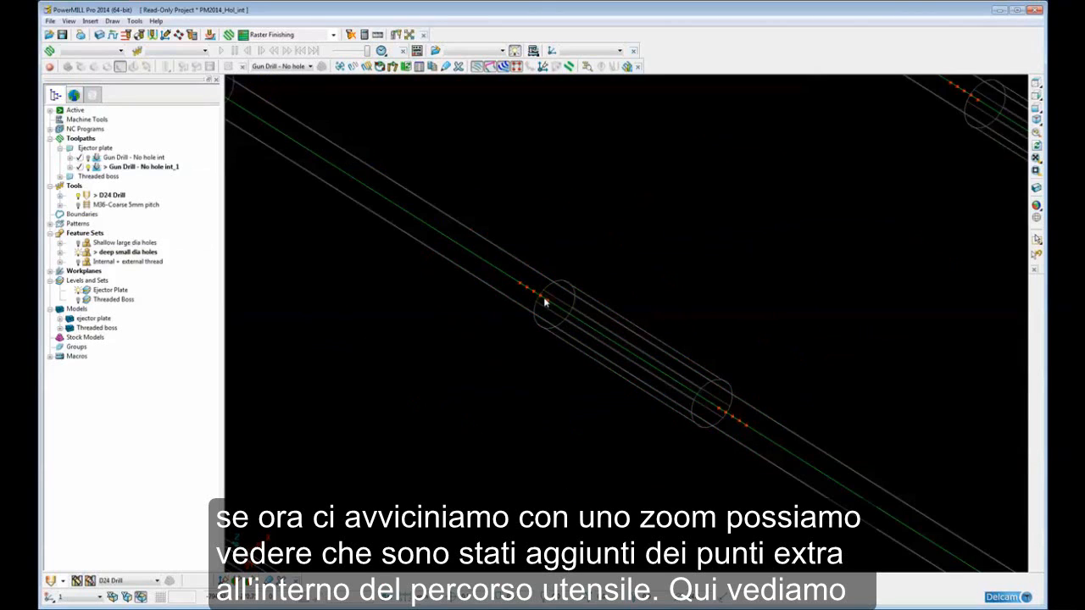
middle_click_drag(523, 290, 708, 360)
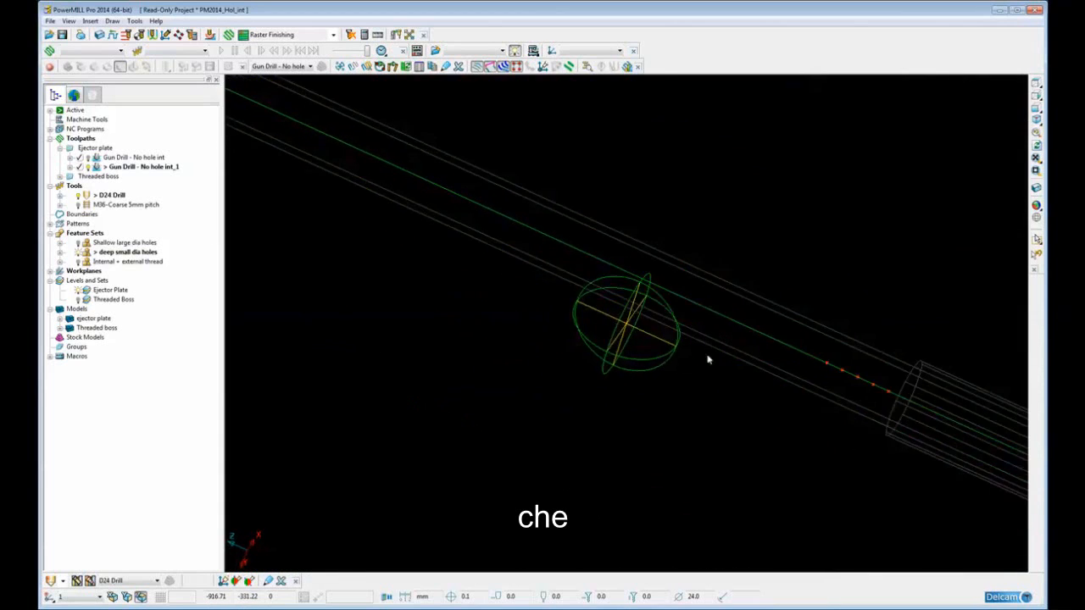
Step: Draw the feed rates on the copied gun drill toolpath and review the listed feed rates around the hole intersections
middle_click_drag(862, 372, 628, 297, "shift")
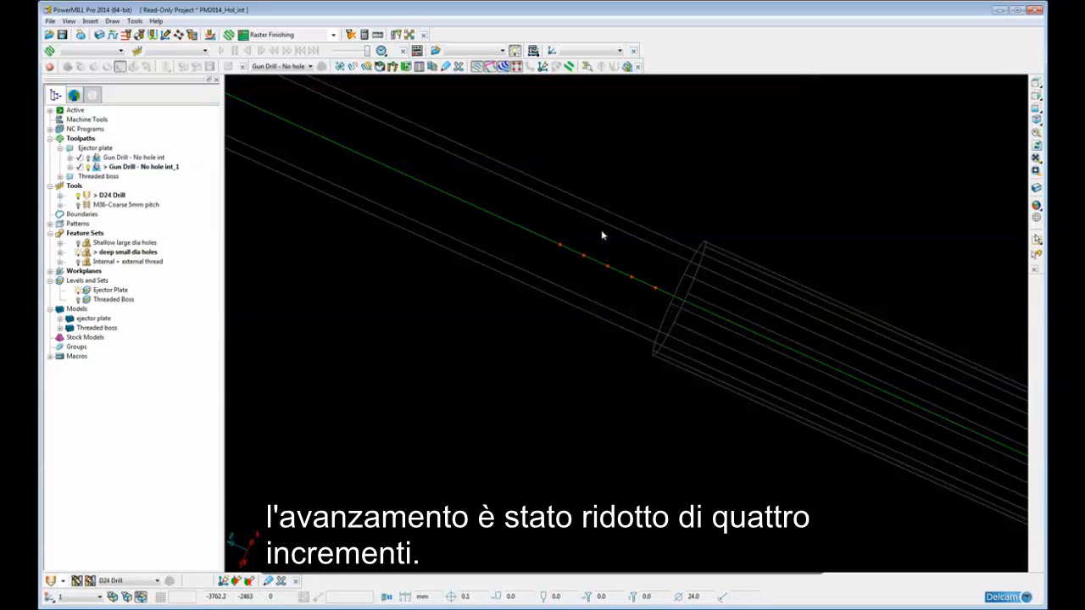
scroll(602, 235, "down", 5)
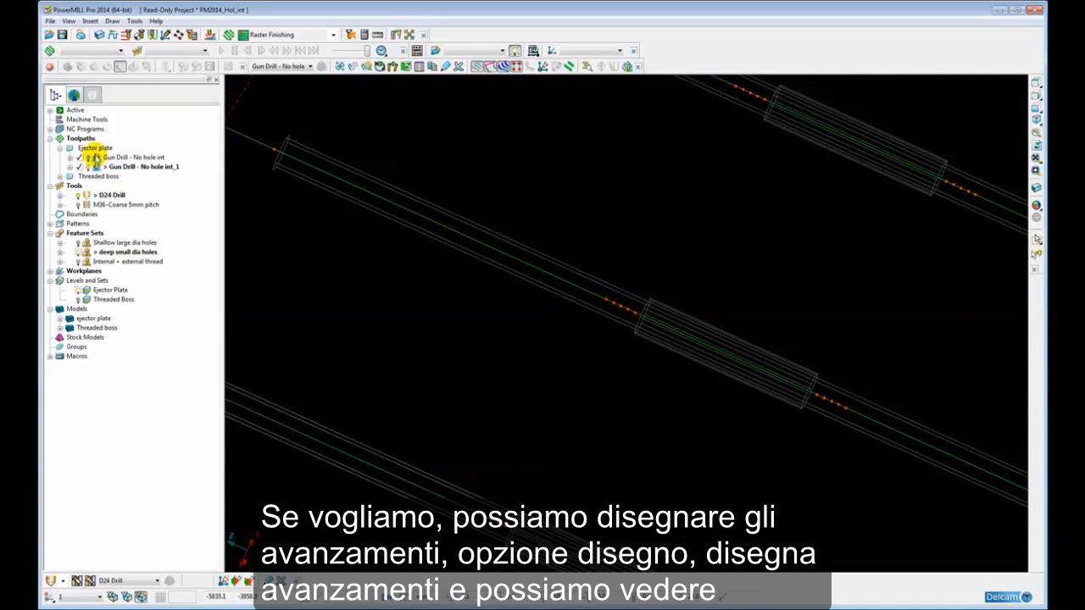
right_click(90, 166)
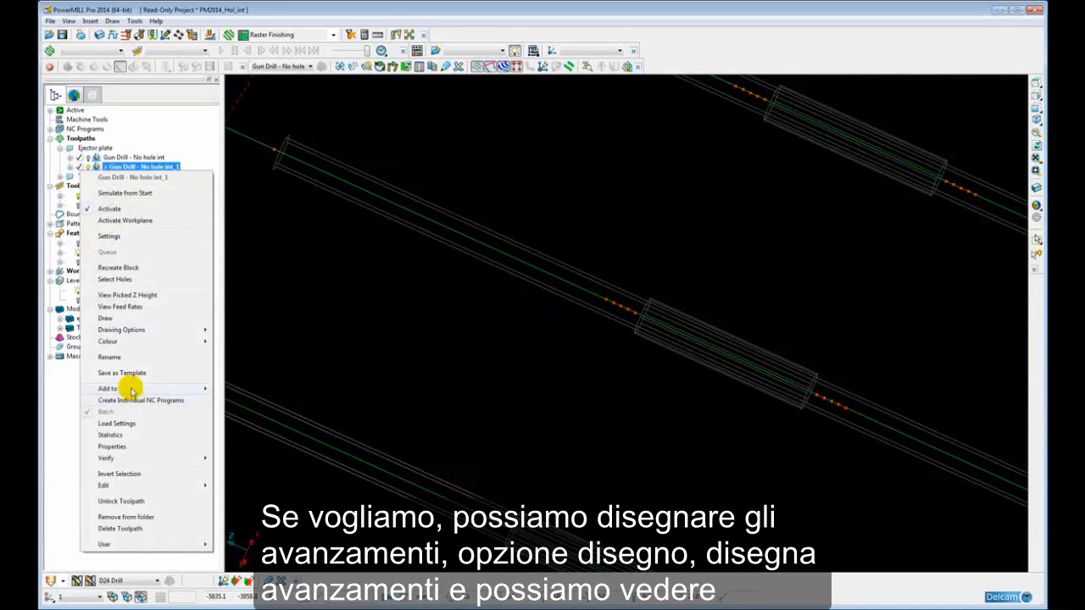
mouse_move(119, 330)
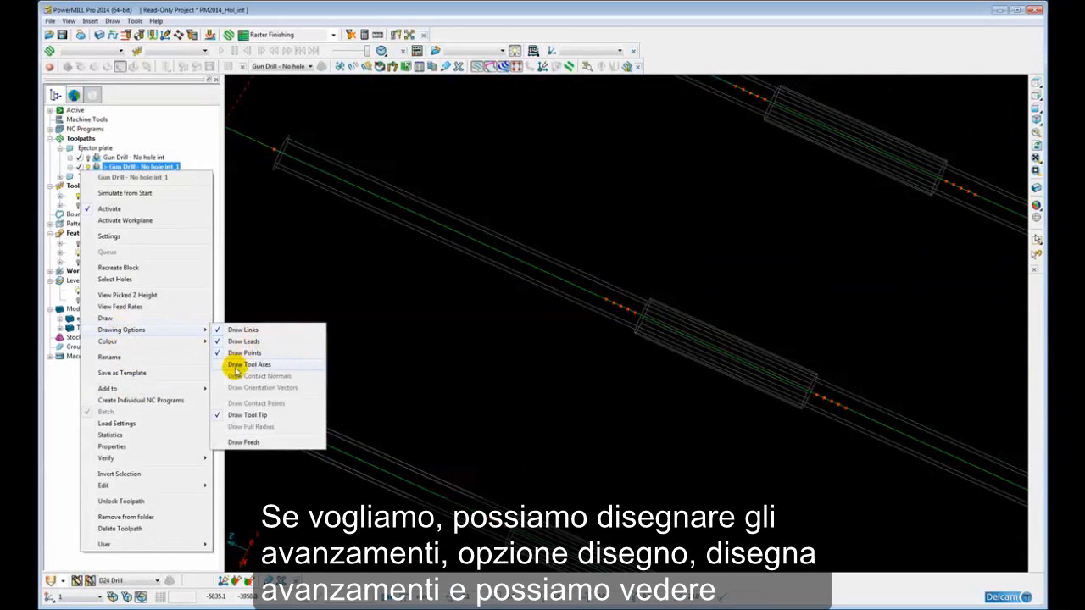
left_click(226, 444)
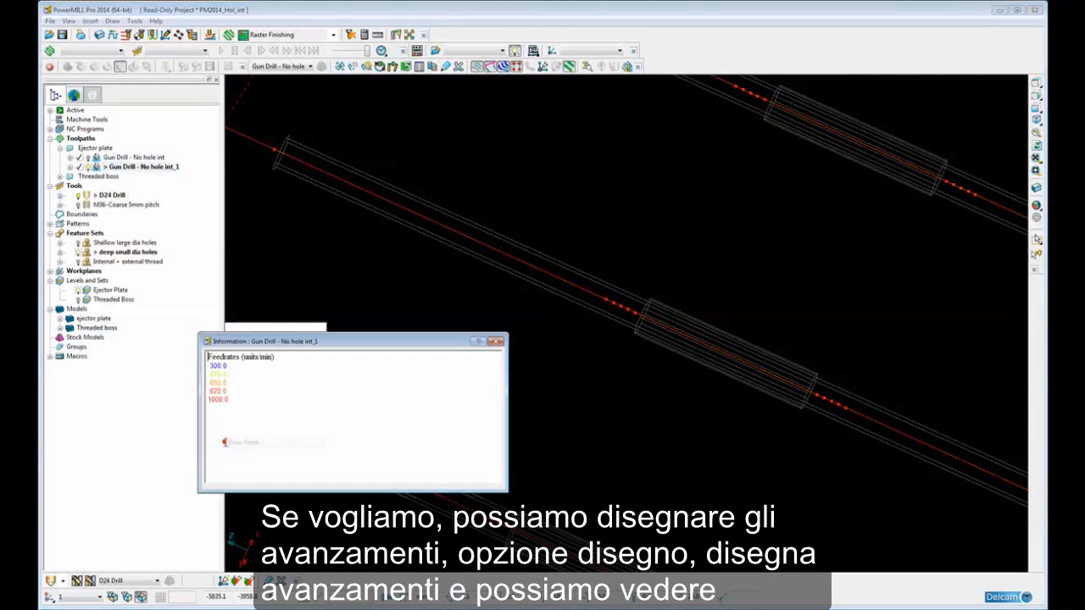
left_click_drag(364, 344, 397, 330)
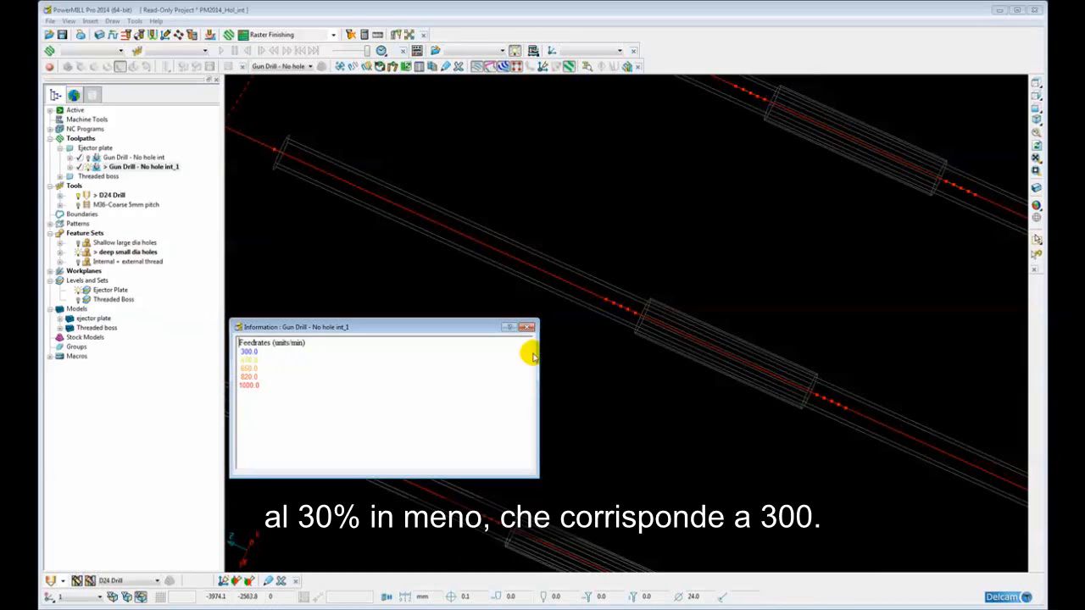
left_click_drag(241, 350, 264, 351)
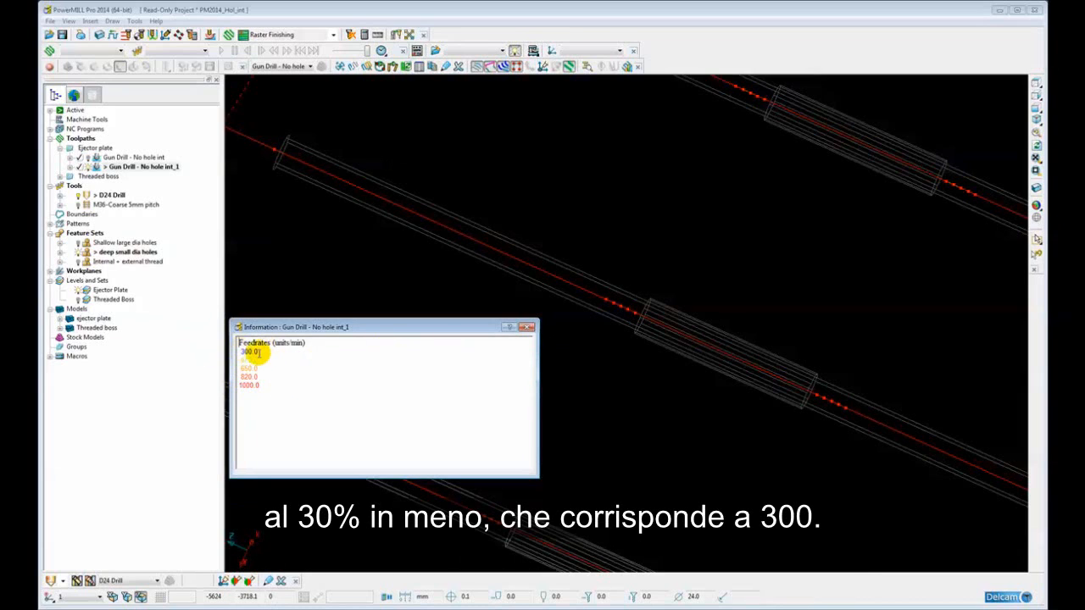
left_click(257, 353)
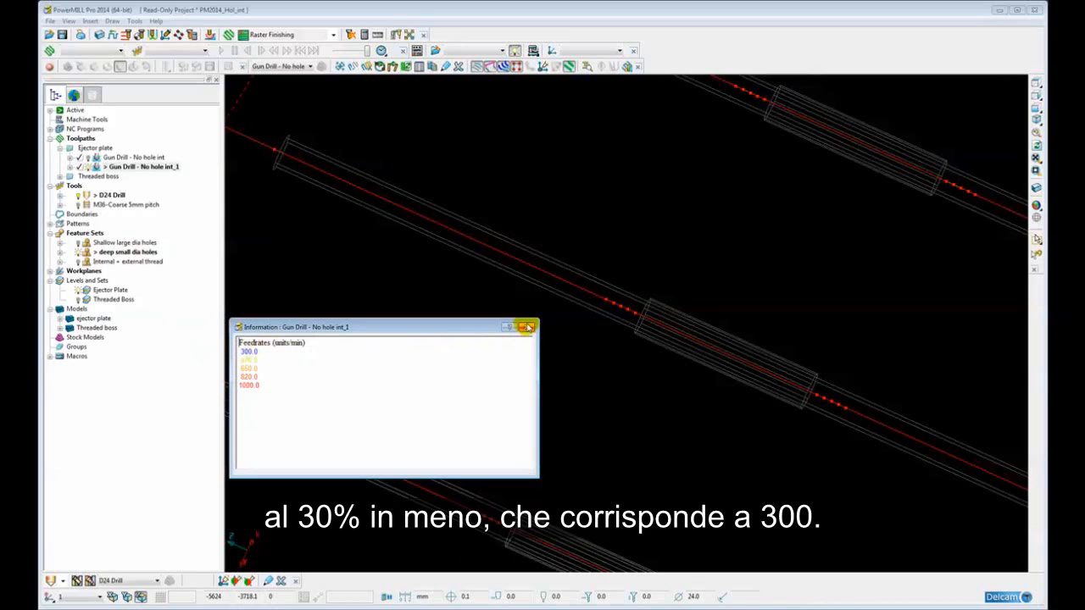
left_click(527, 328)
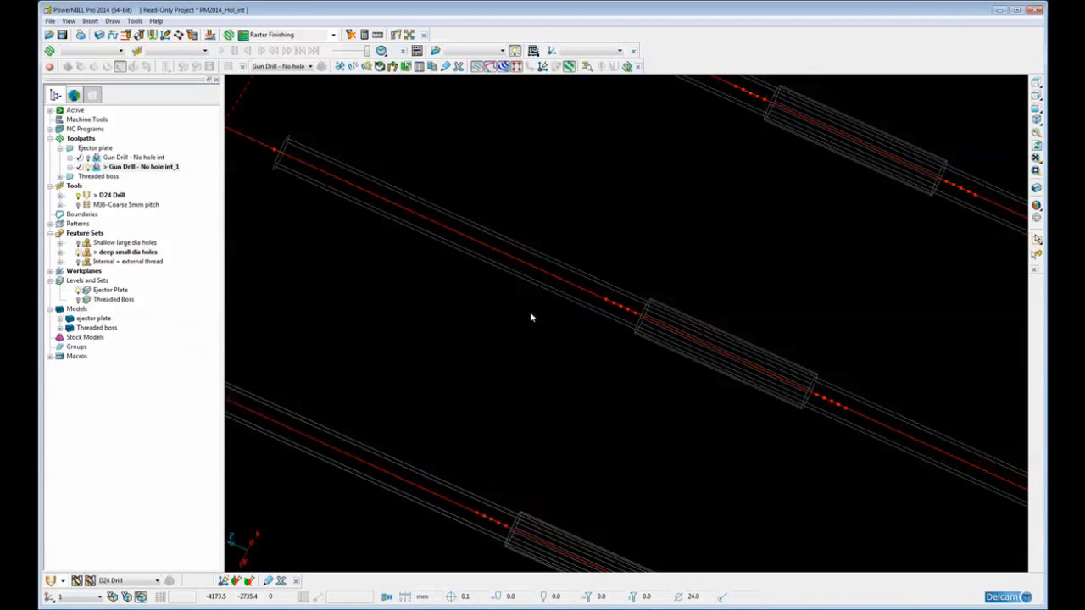
Step: Shade the ejector plate model and view the whole plate with its drilling toolpath
scroll(542, 324, "down", 5)
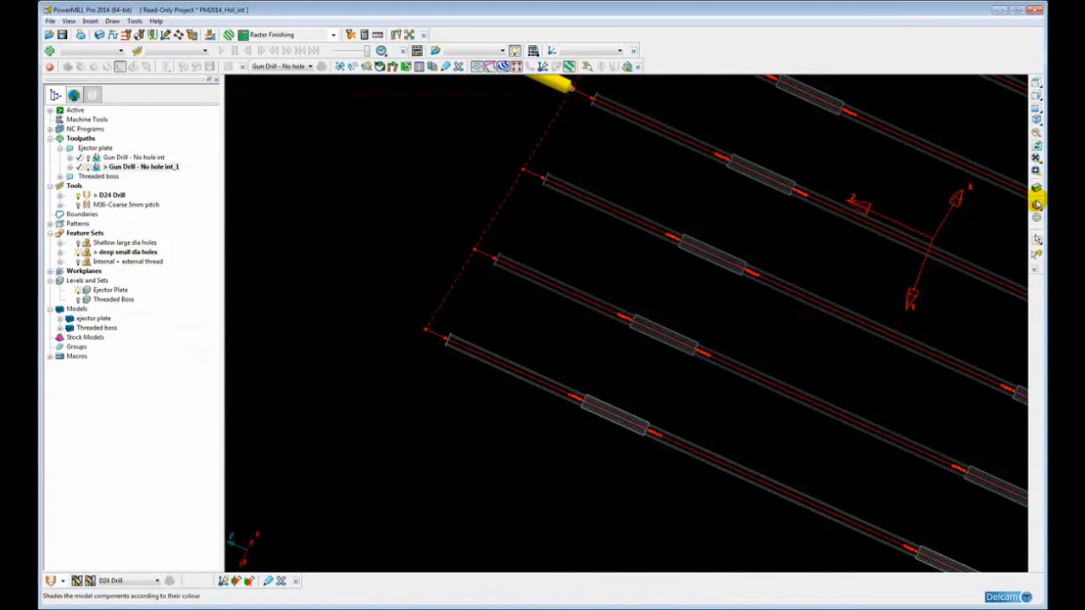
left_click(1037, 200)
scroll(721, 271, "down", 3)
scroll(508, 348, "down", 2)
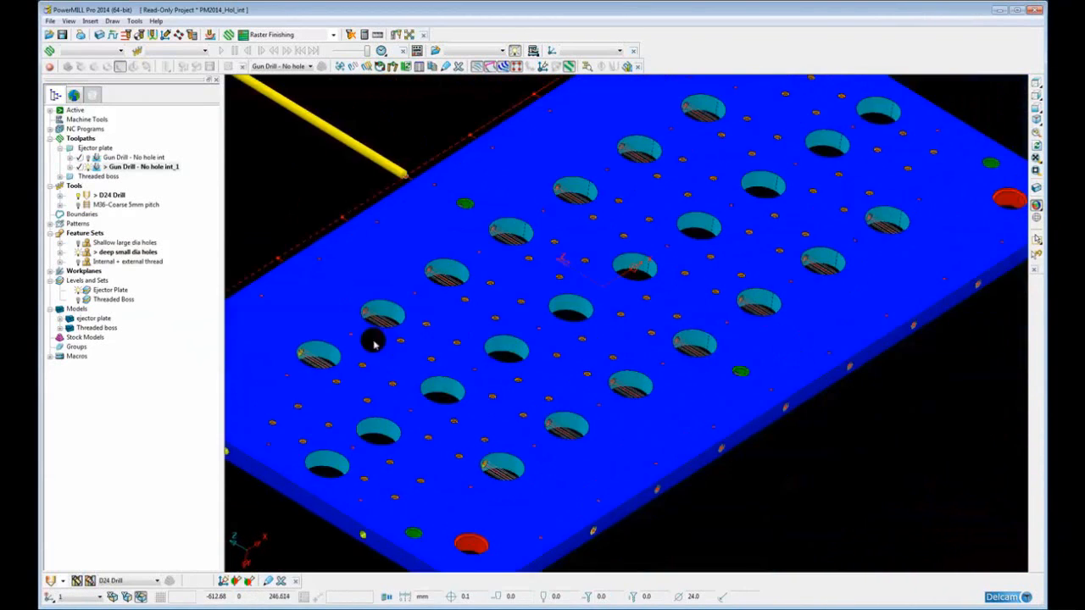
middle_click_drag(375, 339, 430, 348)
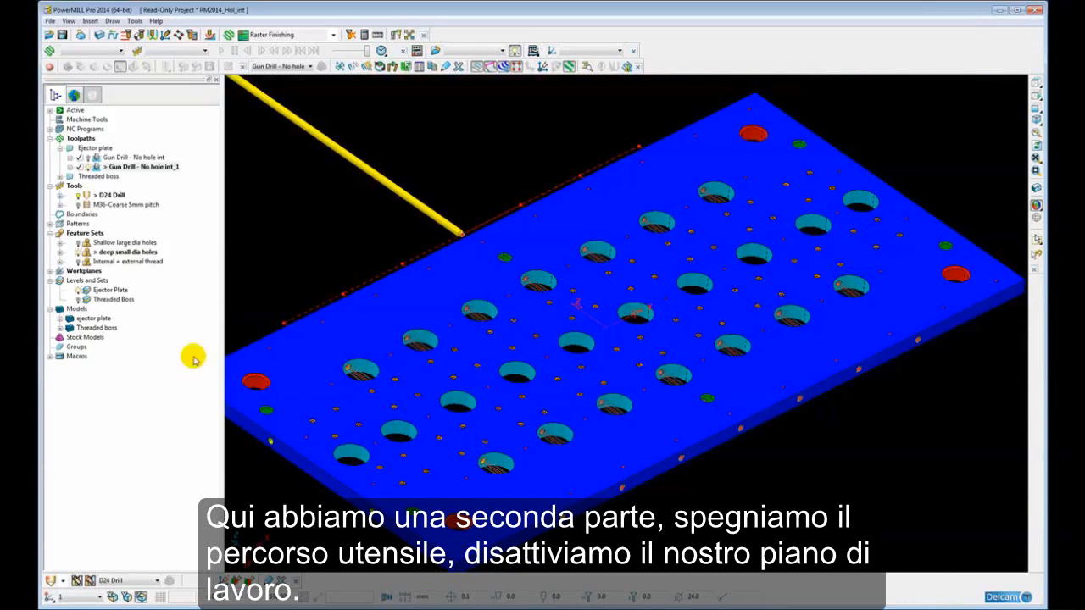
Step: Show only the Threaded Boss level by hiding the ejector plate and deep small dia holes, and deactivate and hide the gun drill toolpath
left_click(79, 290)
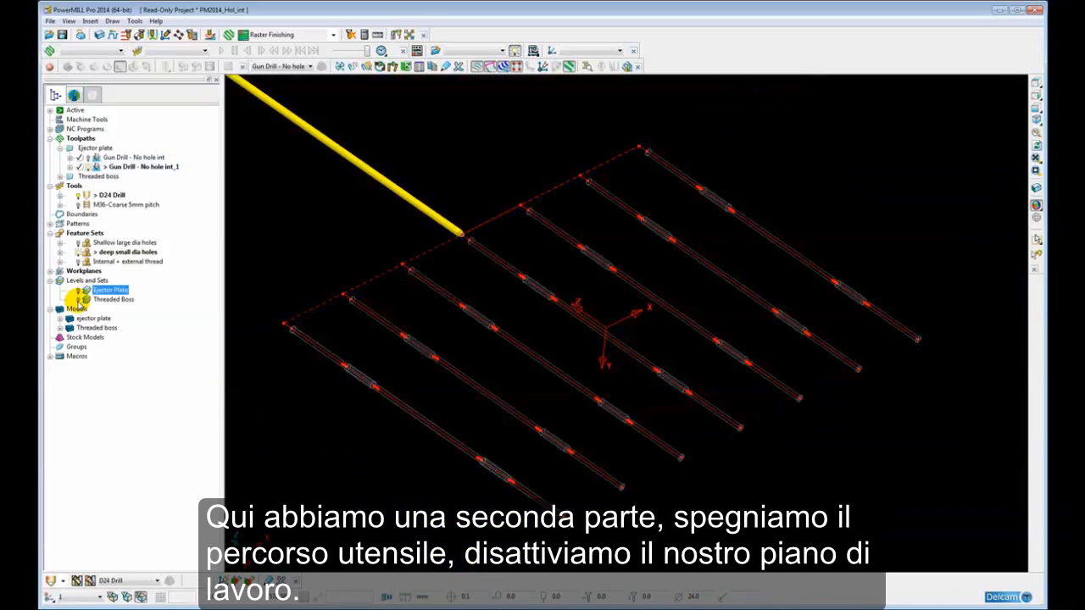
left_click(77, 252)
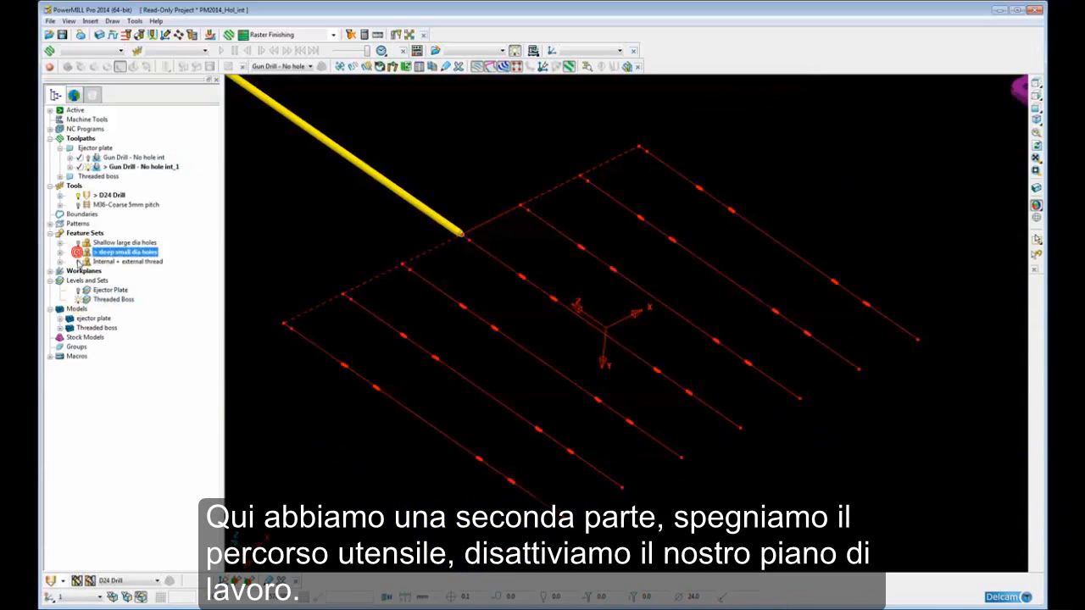
left_click(89, 167)
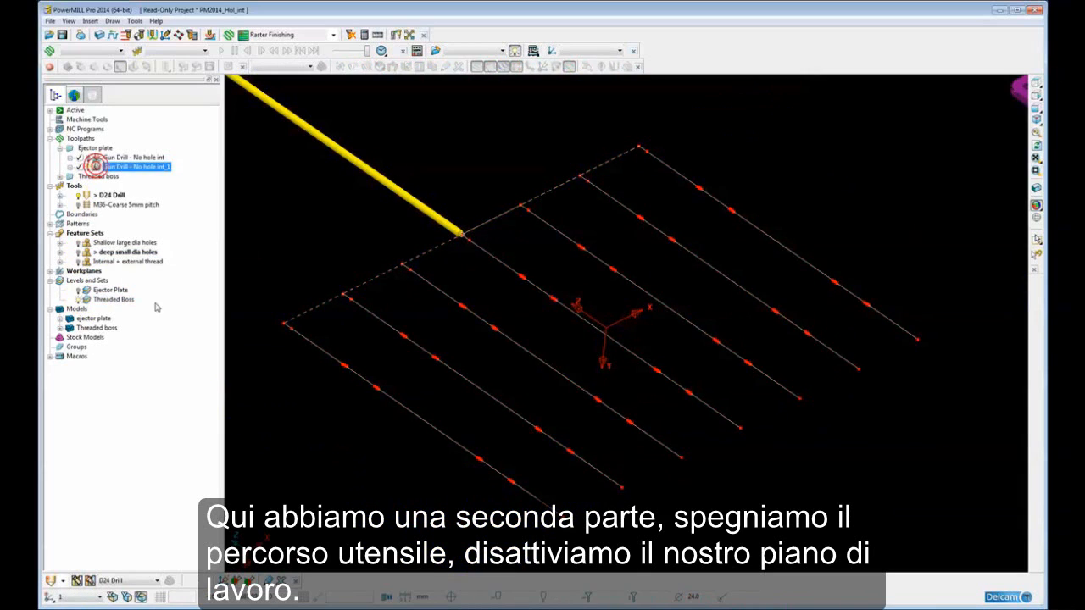
left_click(89, 167)
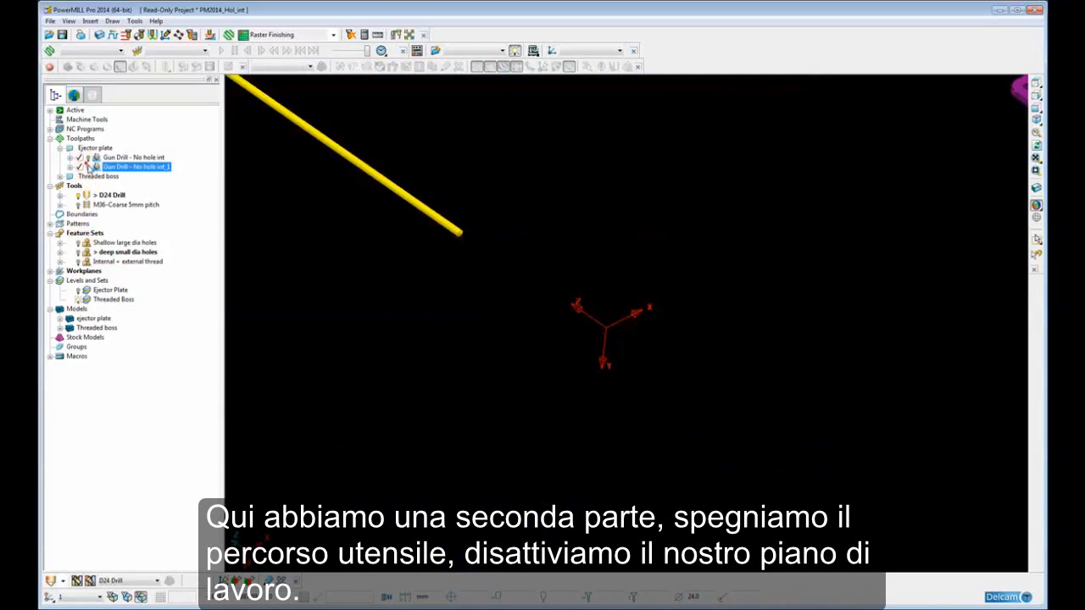
key("ctrl+1")
middle_click_drag(701, 389, 601, 323, "shift")
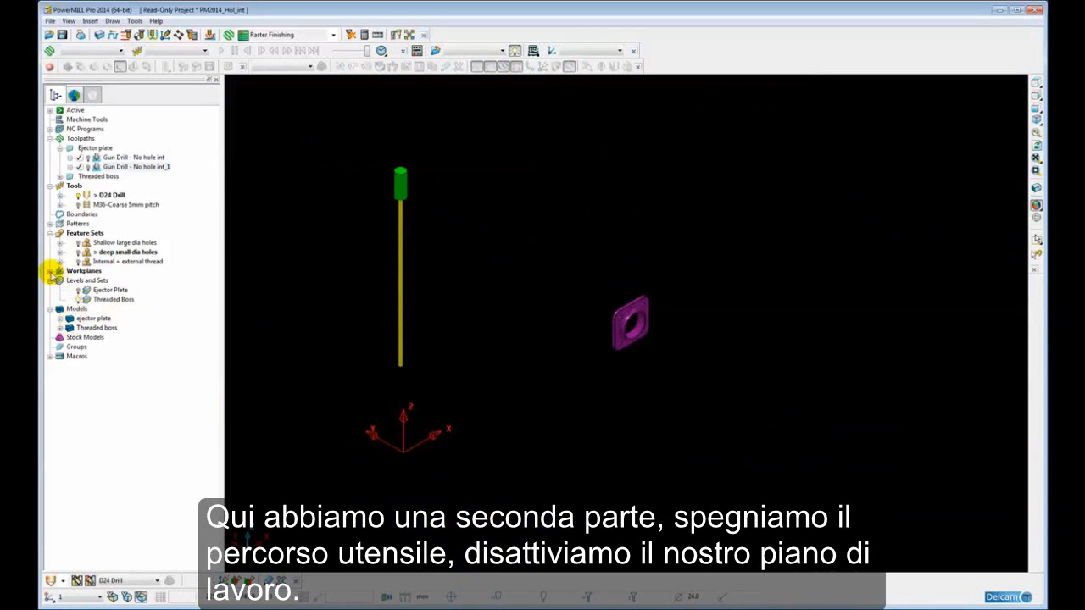
Step: Deactivate workplane 1 and make the M36-Coarse thread mill the active tool
left_click(50, 271)
double_click(88, 280)
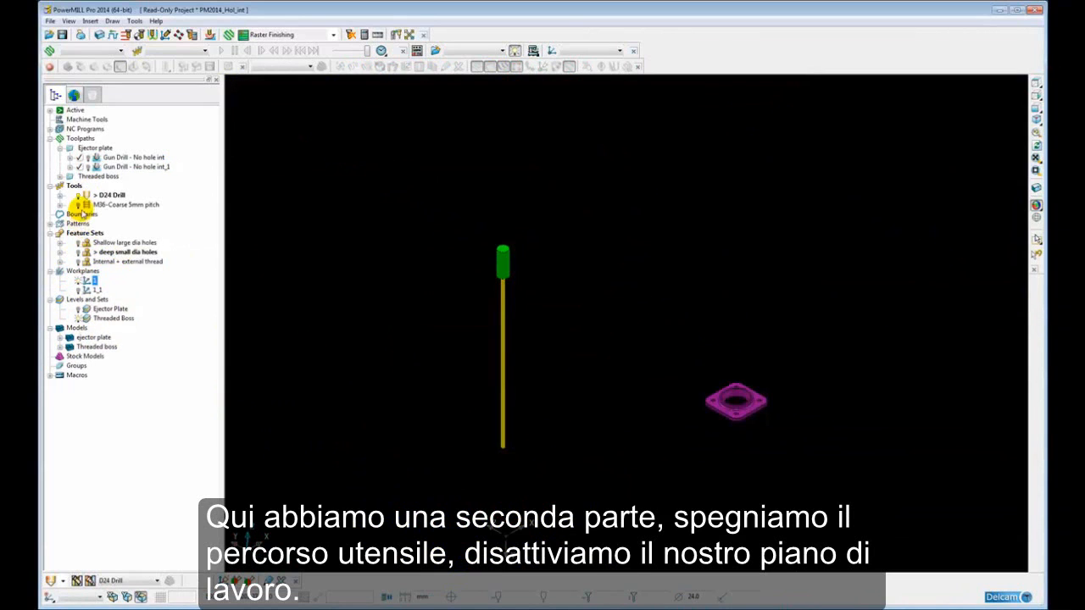
double_click(127, 205)
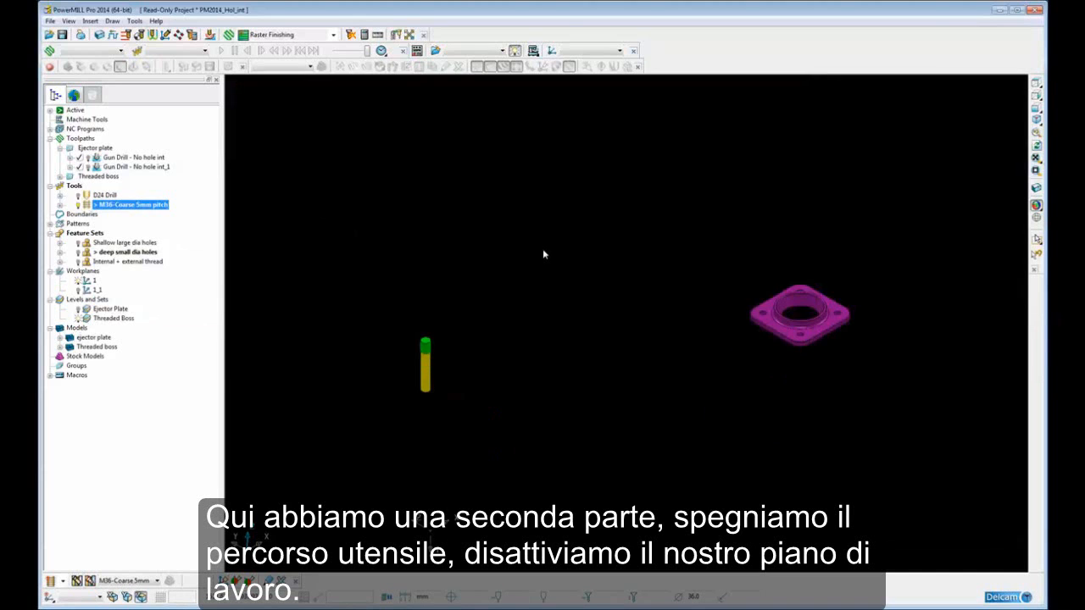
Step: Examine the threaded boss, picking out its tapered inner bore and the outer face of its raised ring
middle_click_drag(741, 308, 620, 256, "shift")
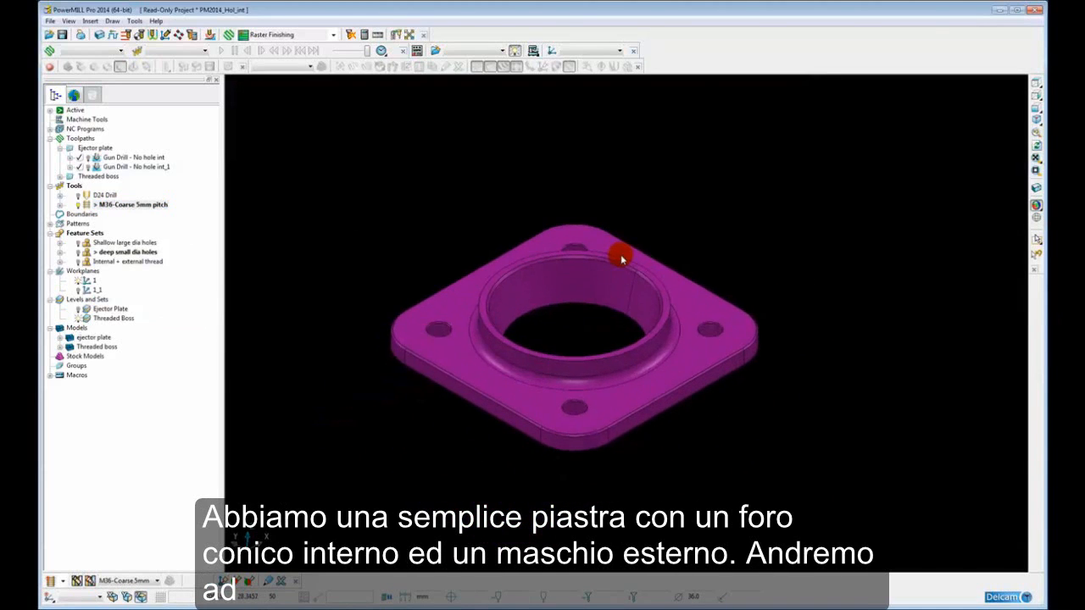
middle_click_drag(573, 300, 627, 334, "shift")
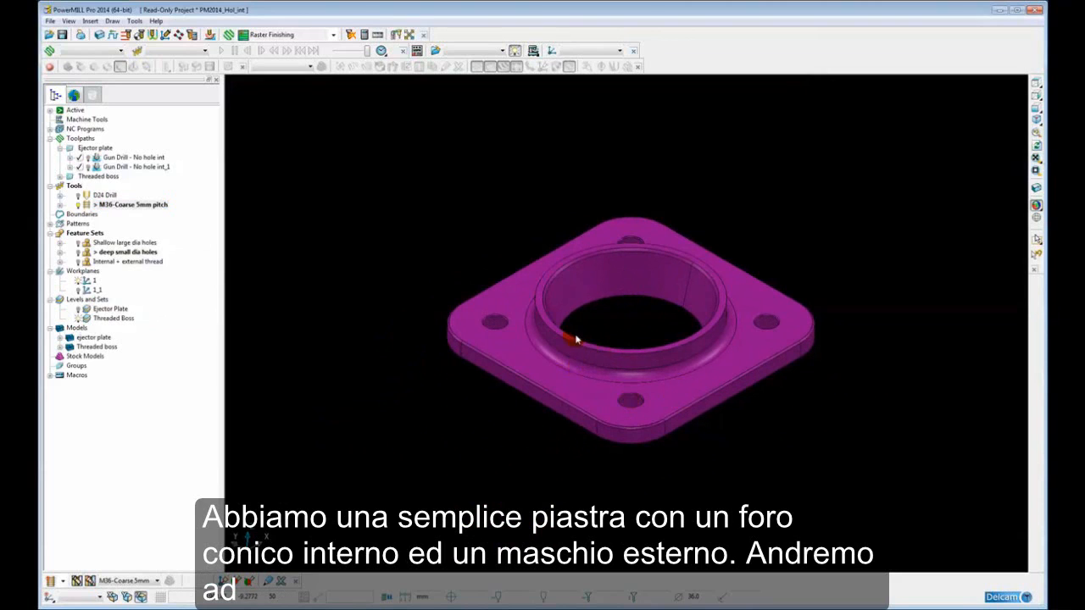
scroll(568, 332, "up", 2)
left_click(619, 243)
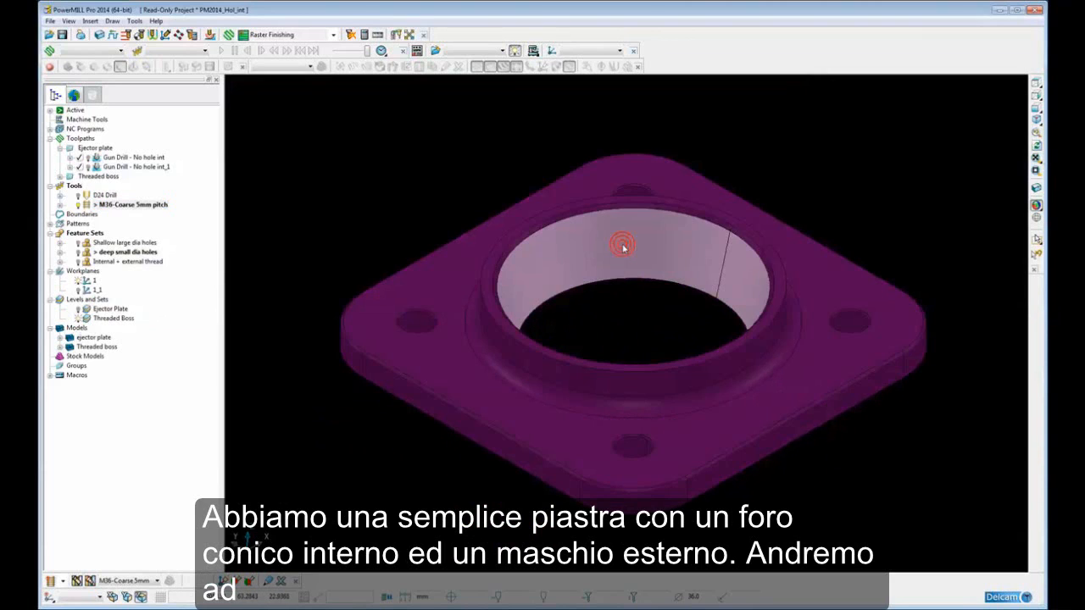
left_click(592, 275)
middle_click_drag(516, 355, 540, 352)
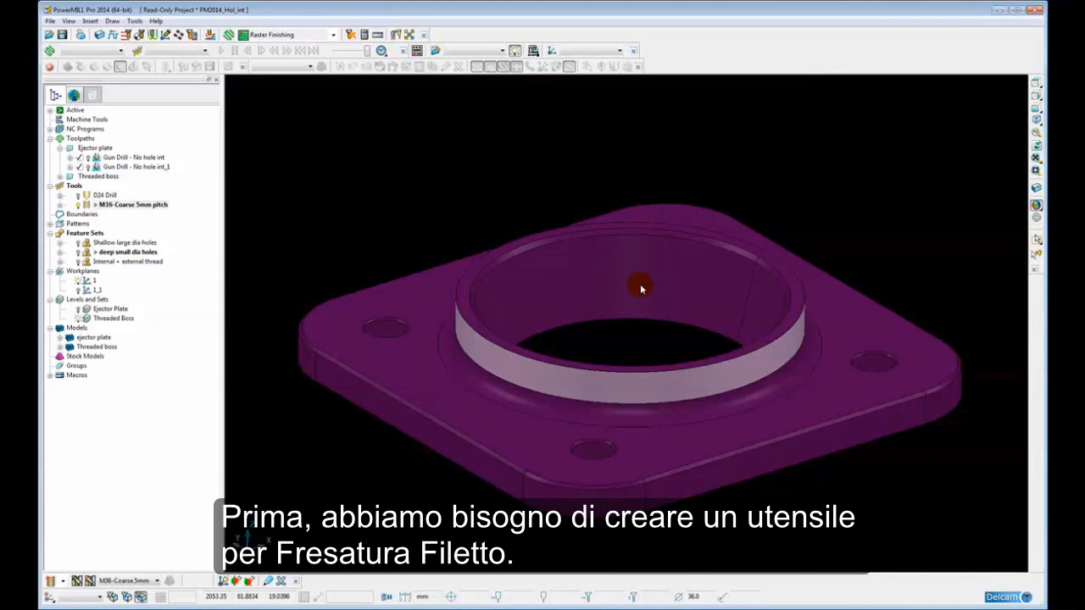
Step: Rename the thread mill tool as M36-Coarse 4mm pitch in its settings
right_click(86, 206)
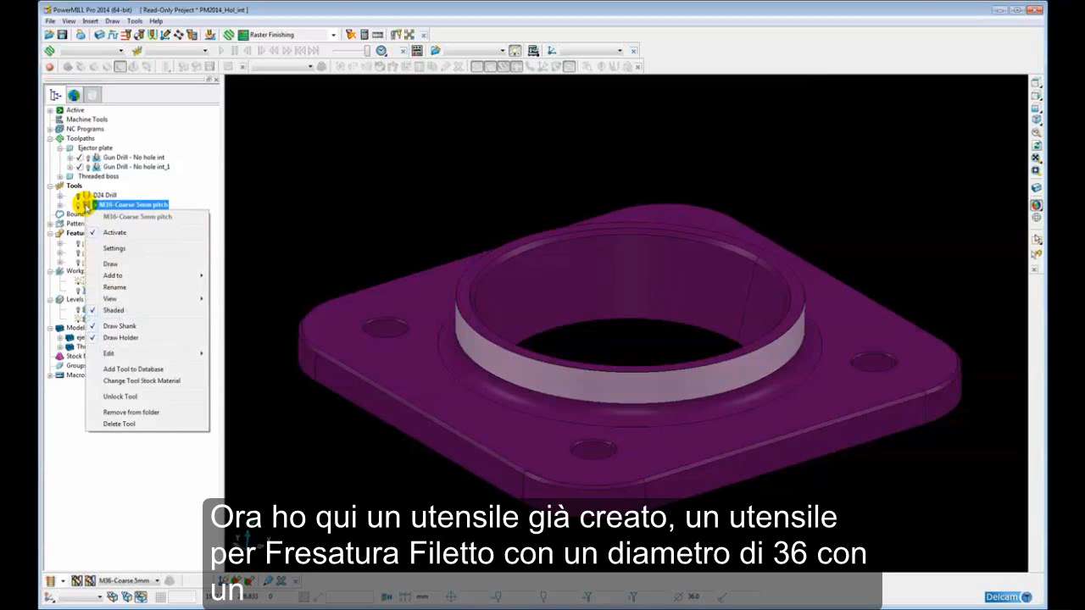
left_click(110, 247)
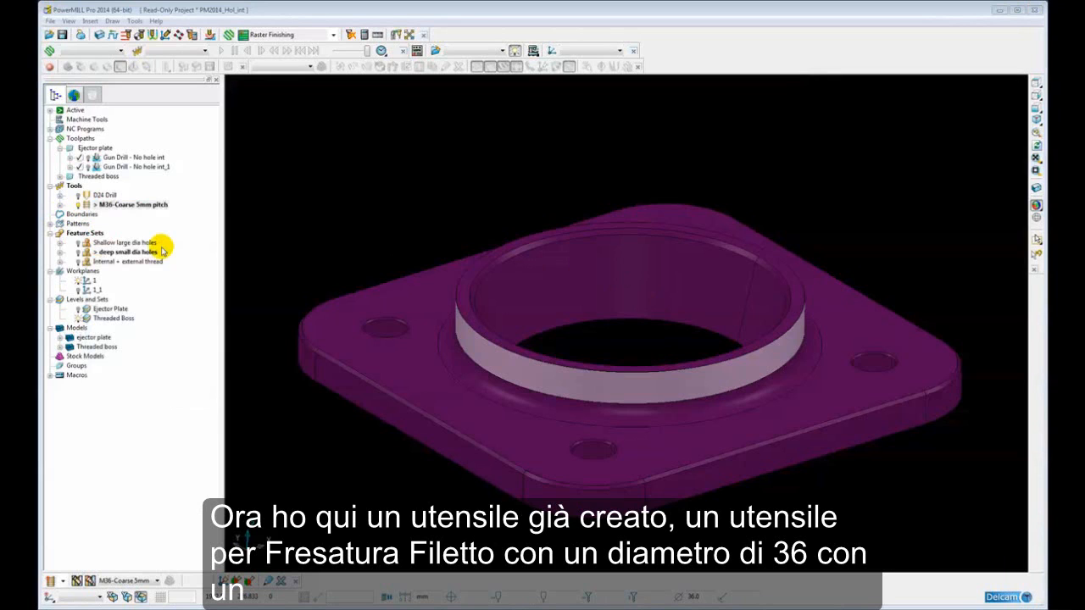
left_click_drag(254, 271, 243, 181)
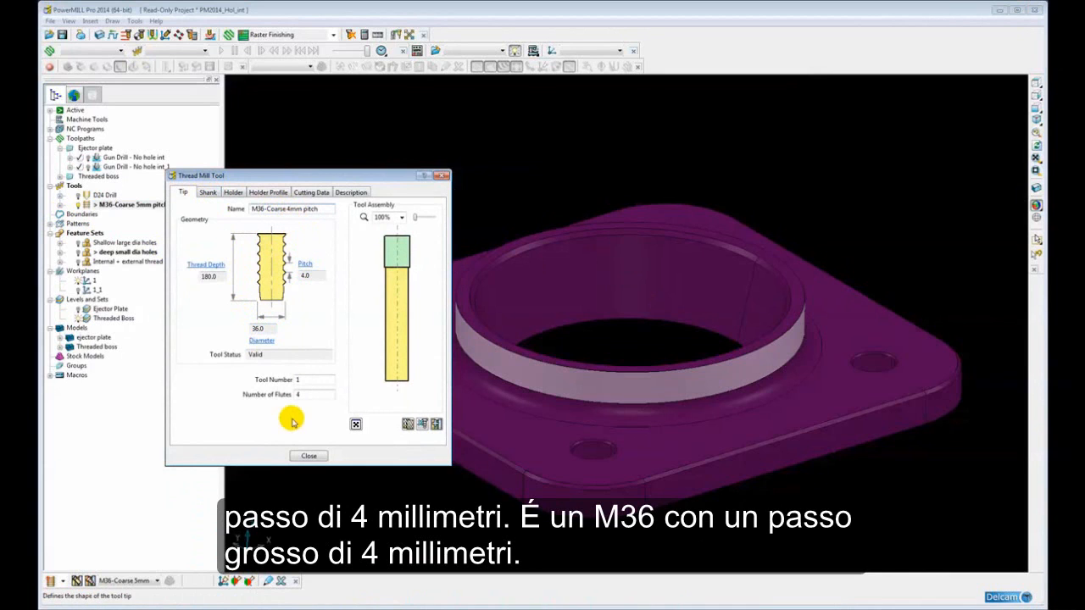
left_click(303, 458)
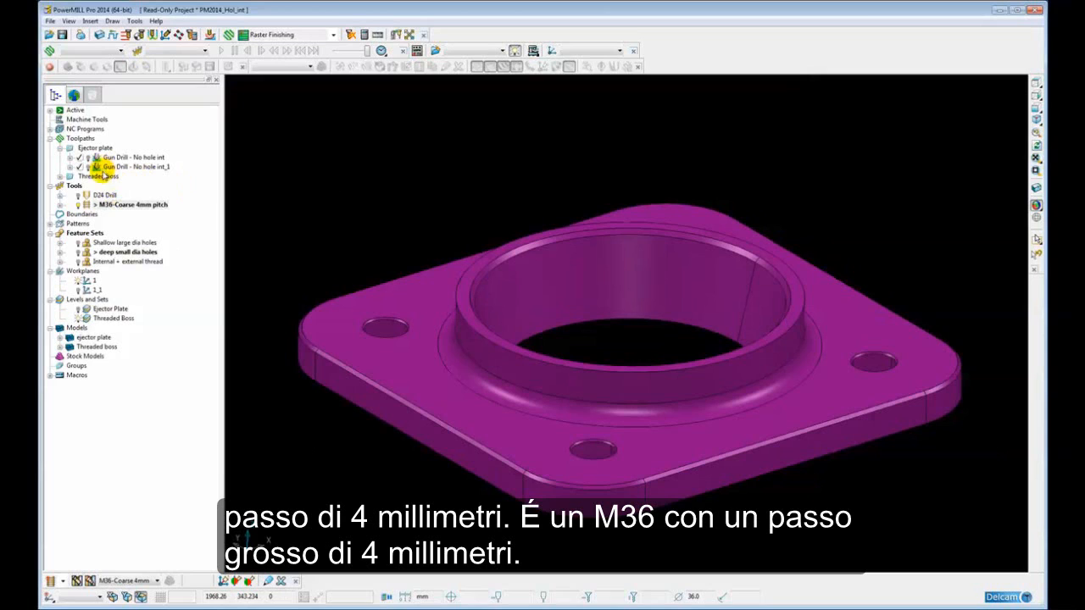
Step: Activate the Internal Thread toolpath of the Threaded boss folder and create a copy of it from its settings
left_click(59, 148)
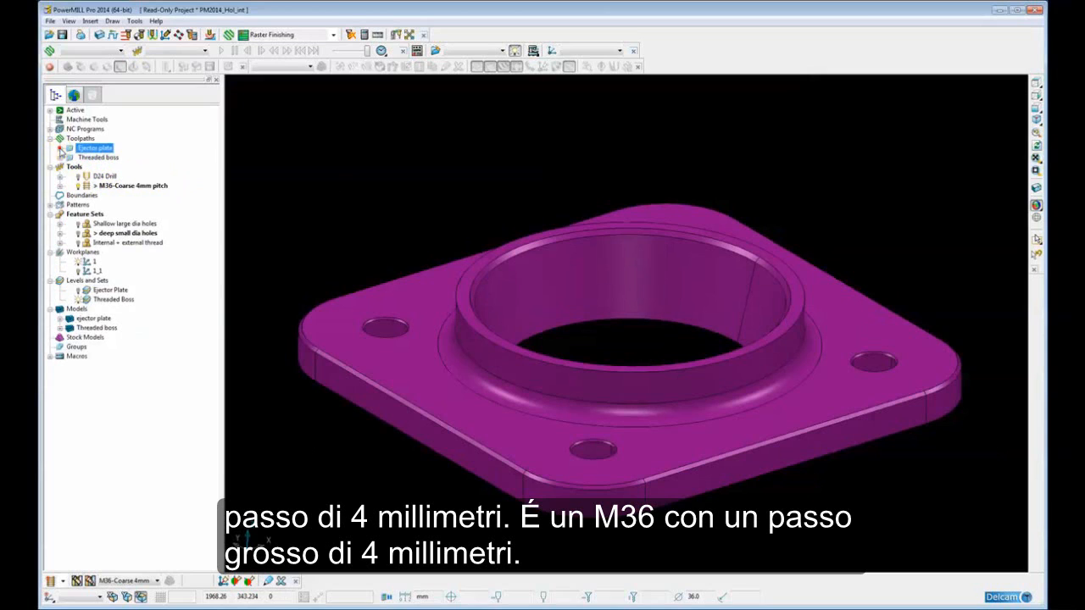
left_click(60, 158)
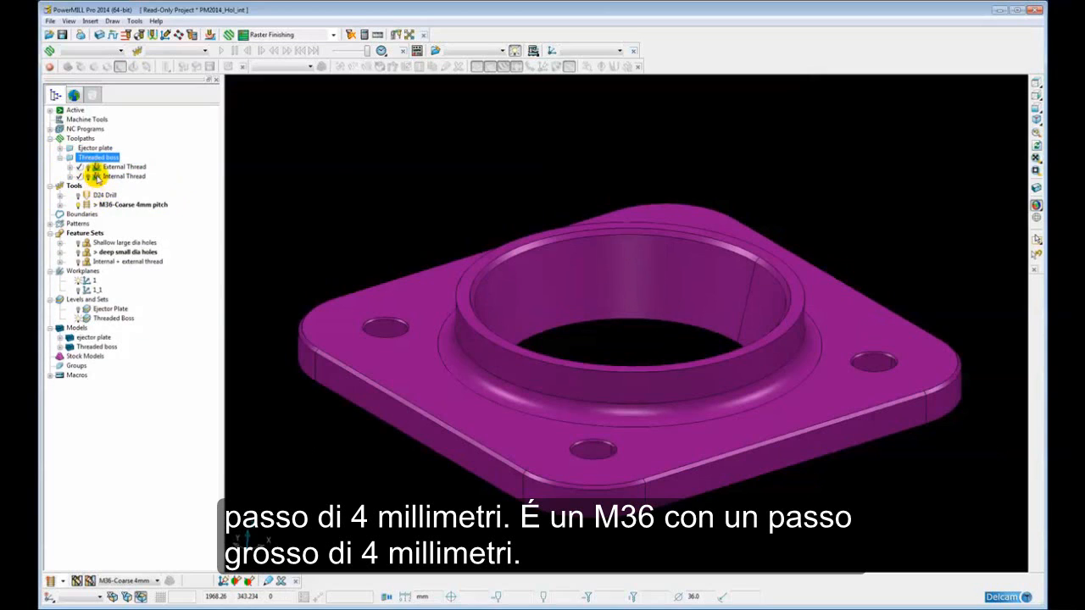
double_click(96, 175)
right_click(97, 175)
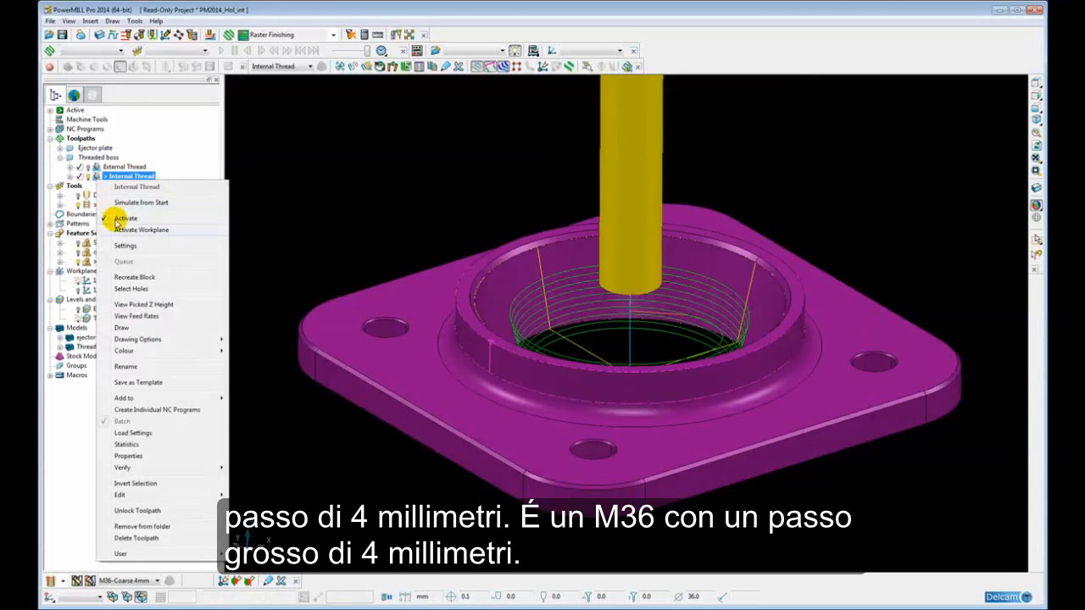
left_click(123, 247)
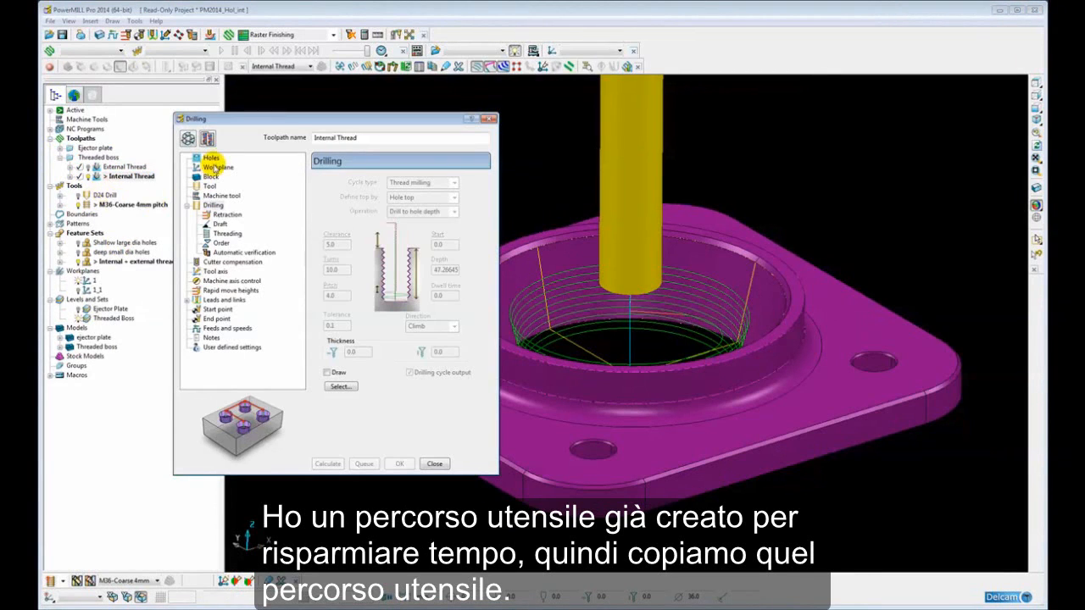
left_click(208, 140)
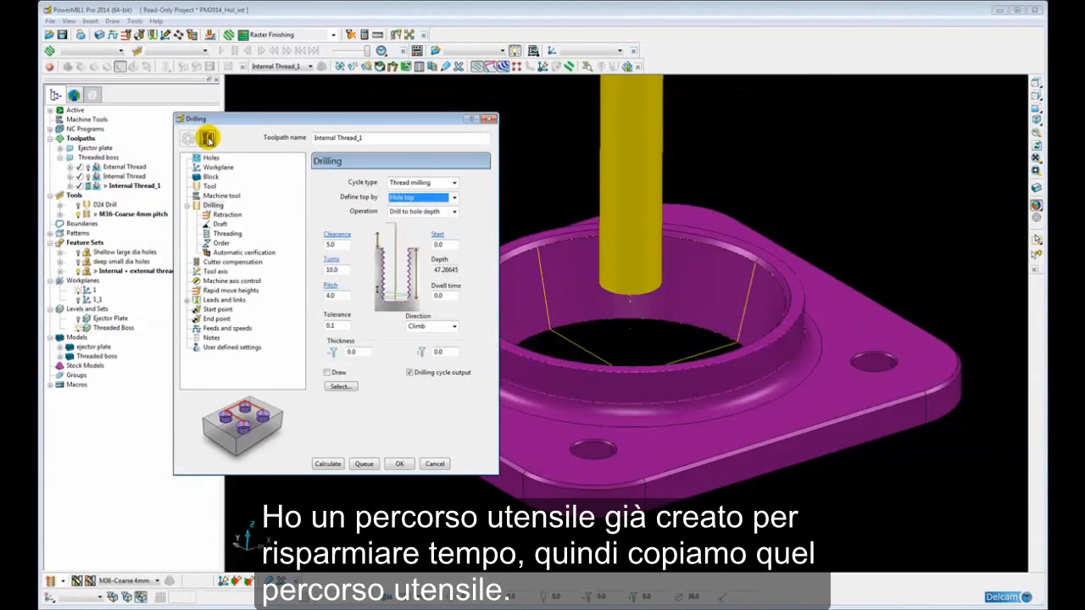
Step: Choose Thread milling as the copied toolpath's cycle type and review its draft and threading settings
left_click(454, 182)
left_click(428, 274)
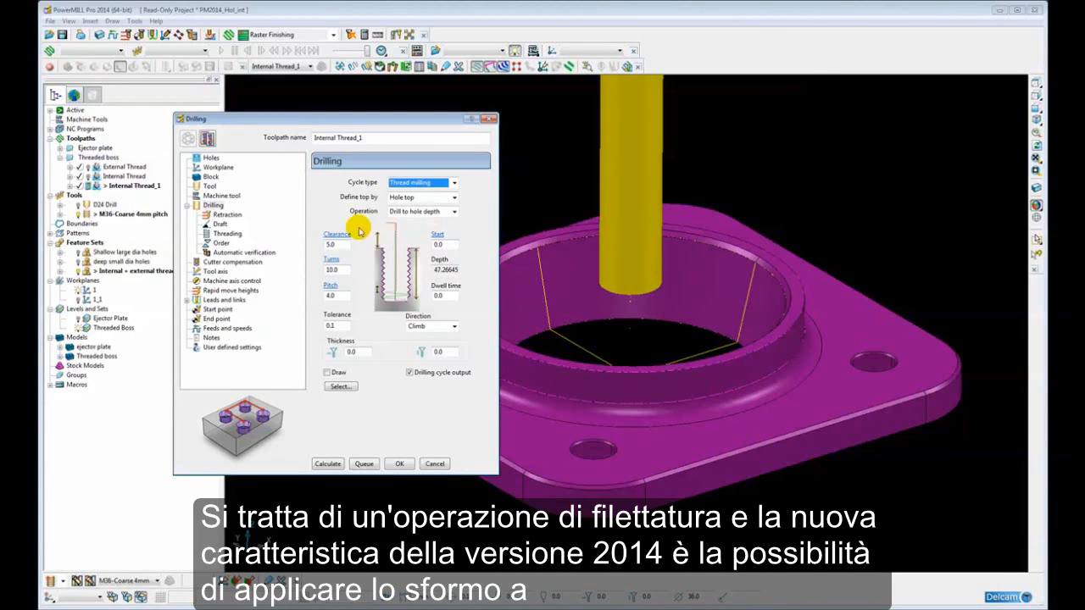
left_click(220, 223)
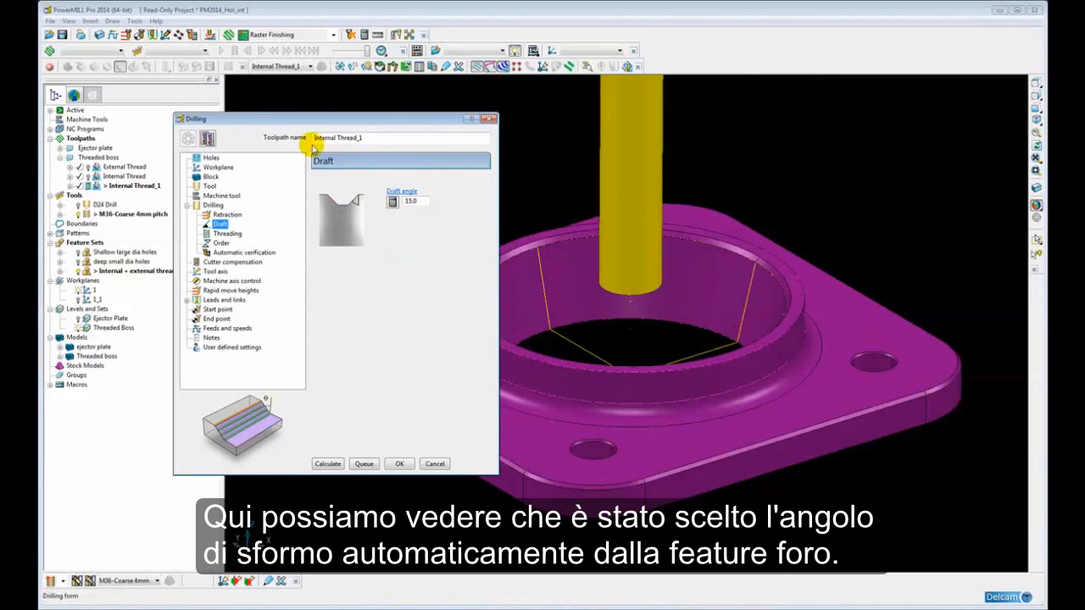
left_click(225, 233)
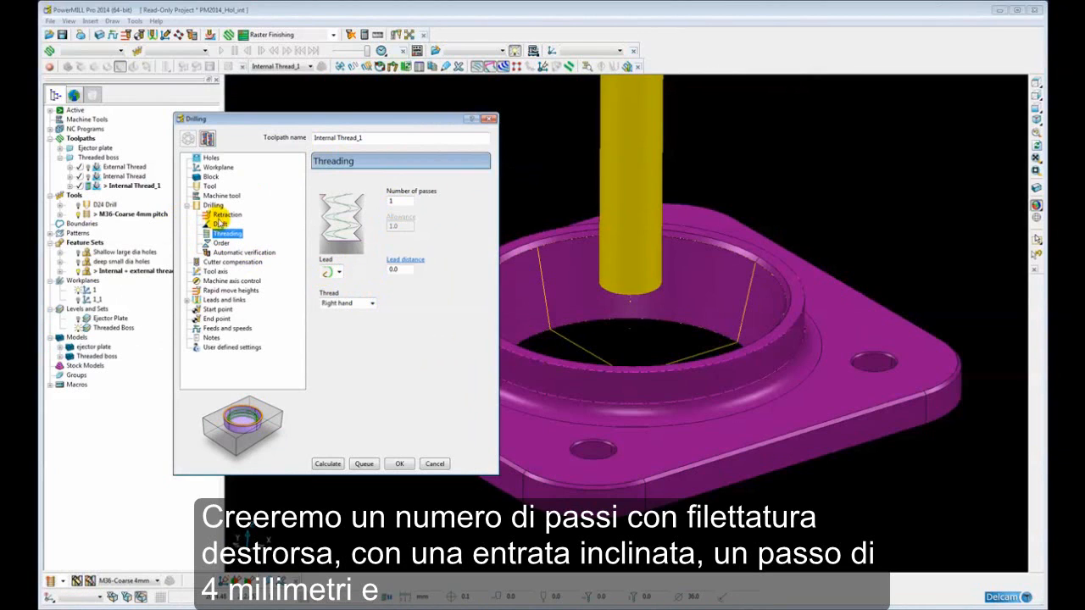
Step: Calculate the copied Internal Thread toolpath with 10 turns at a 4.0 pitch and close its settings
left_click(214, 205)
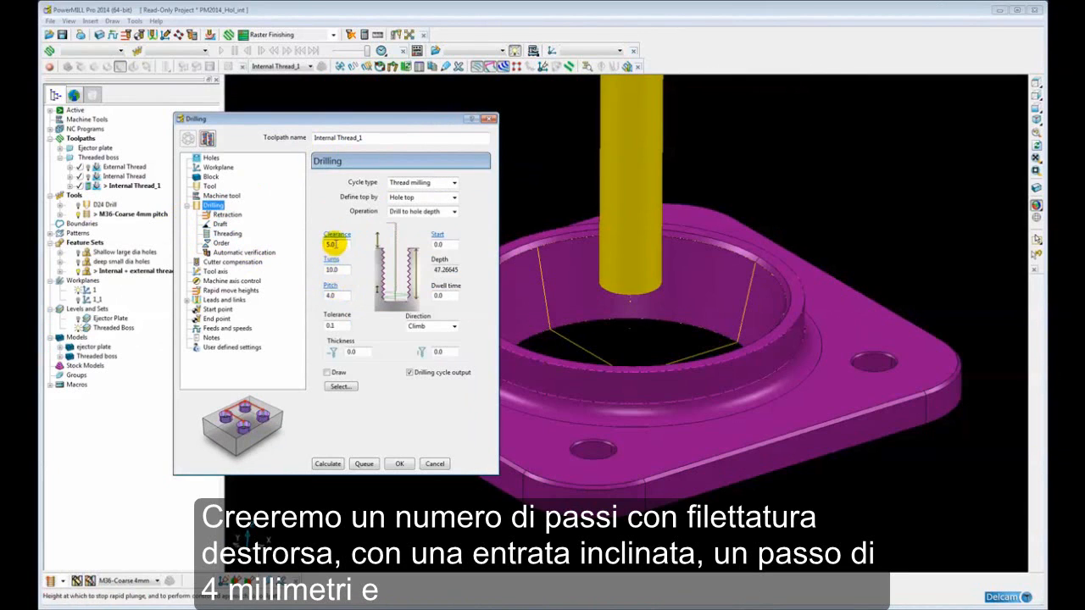
double_click(332, 269)
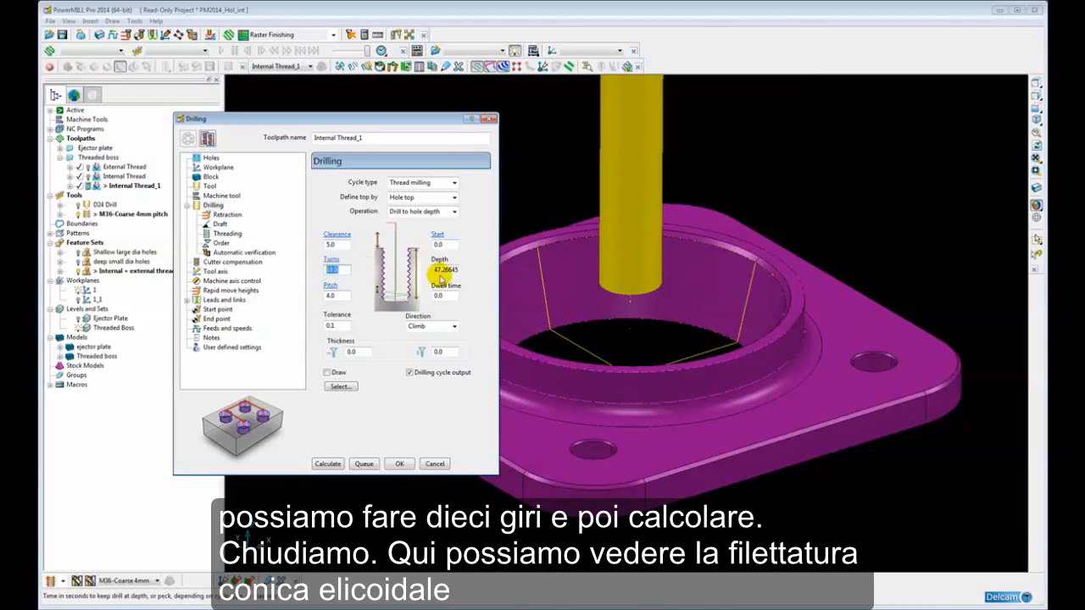
left_click(326, 463)
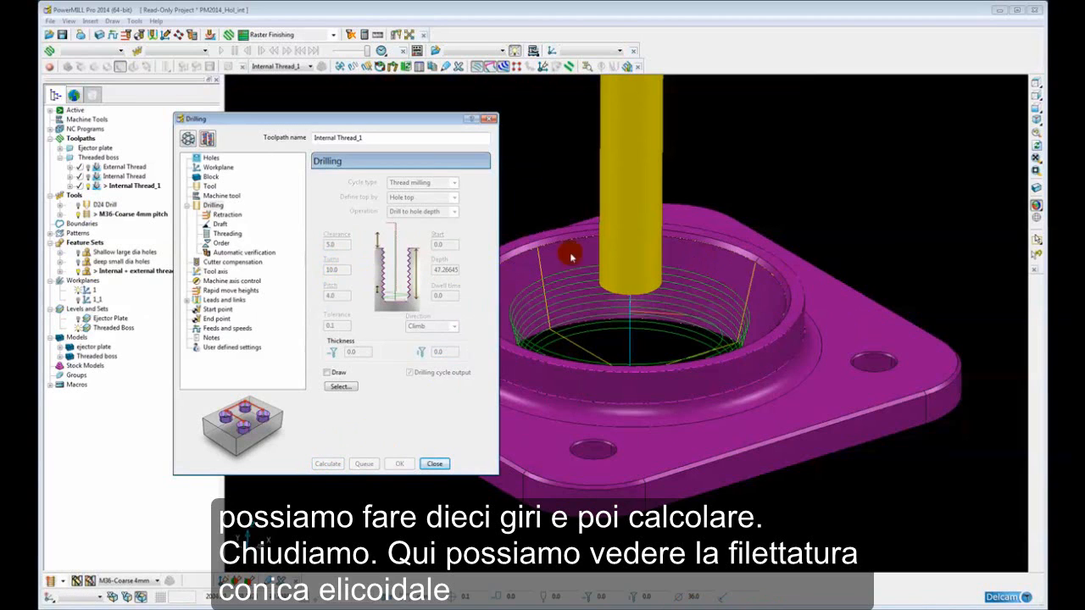
left_click(435, 463)
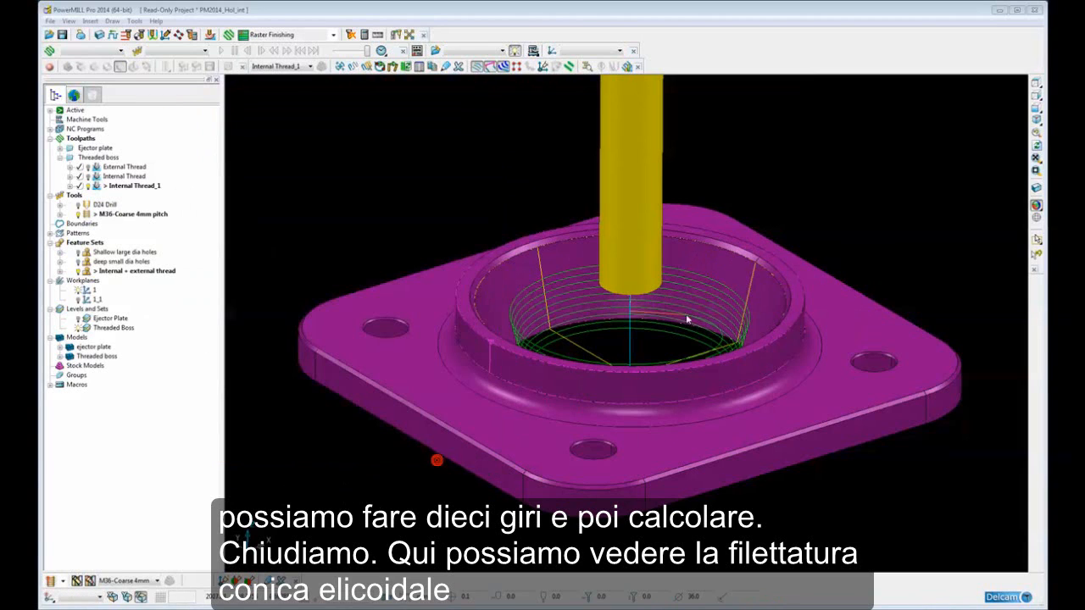
Step: Inspect the calculated internal thread toolpath from the side in wireframe, checking how its helix follows the tapered bore
left_click(1033, 95)
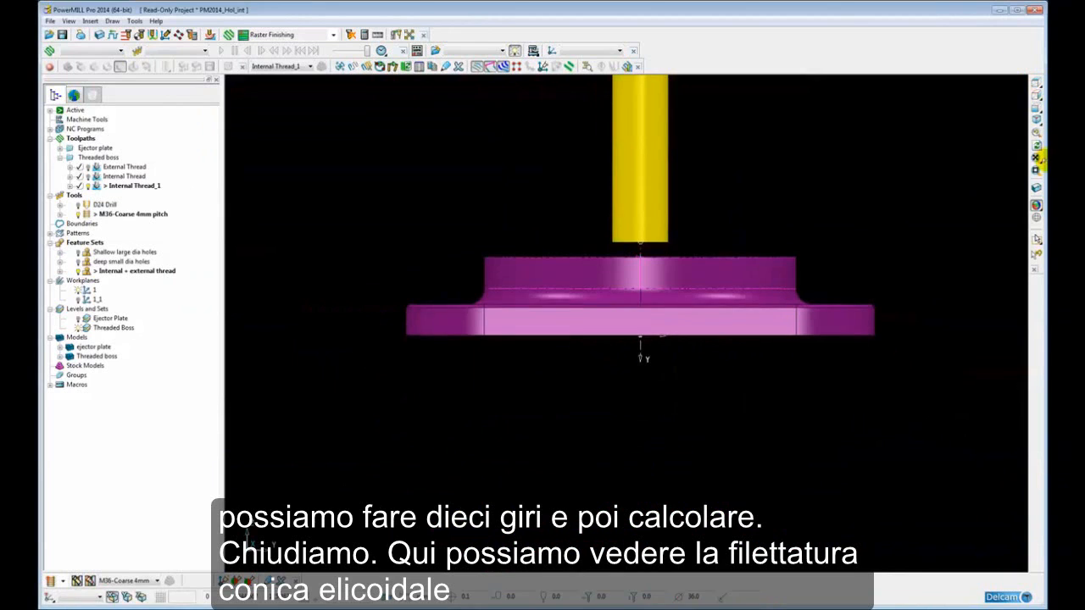
left_click(1035, 205)
scroll(654, 266, "up", 2)
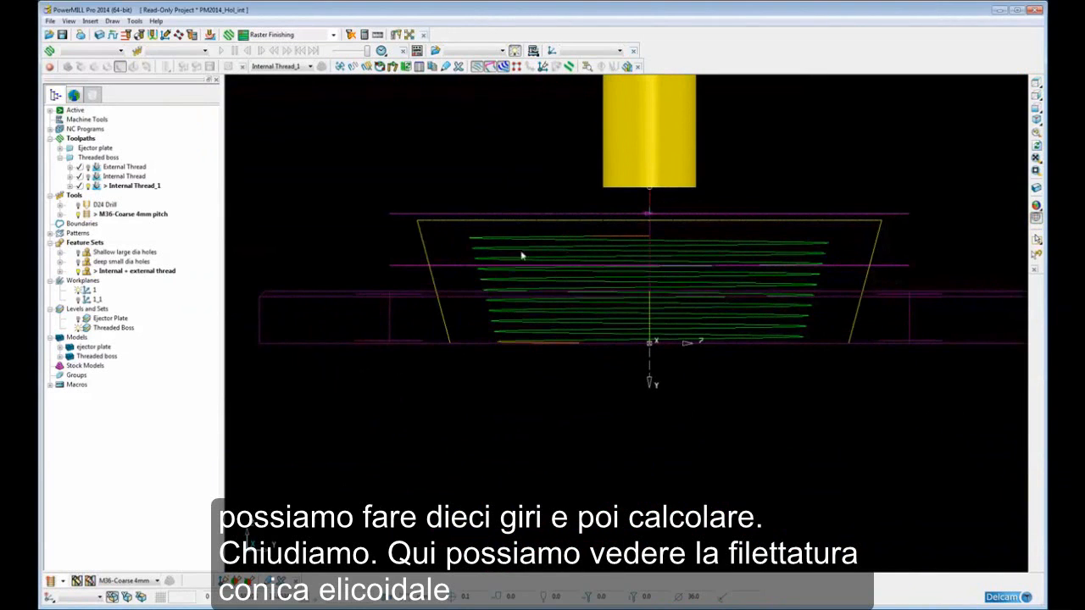
left_click(1036, 205)
mouse_move(380, 249)
middle_mouse_down()
mouse_move(431, 271)
mouse_move(564, 269)
mouse_move(477, 314)
mouse_move(492, 310)
mouse_move(447, 298)
middle_mouse_up()
Step: Pick out the raised ring's outer face and examine the boss feature's parameters in the Internal + external thread feature set
left_click(467, 322)
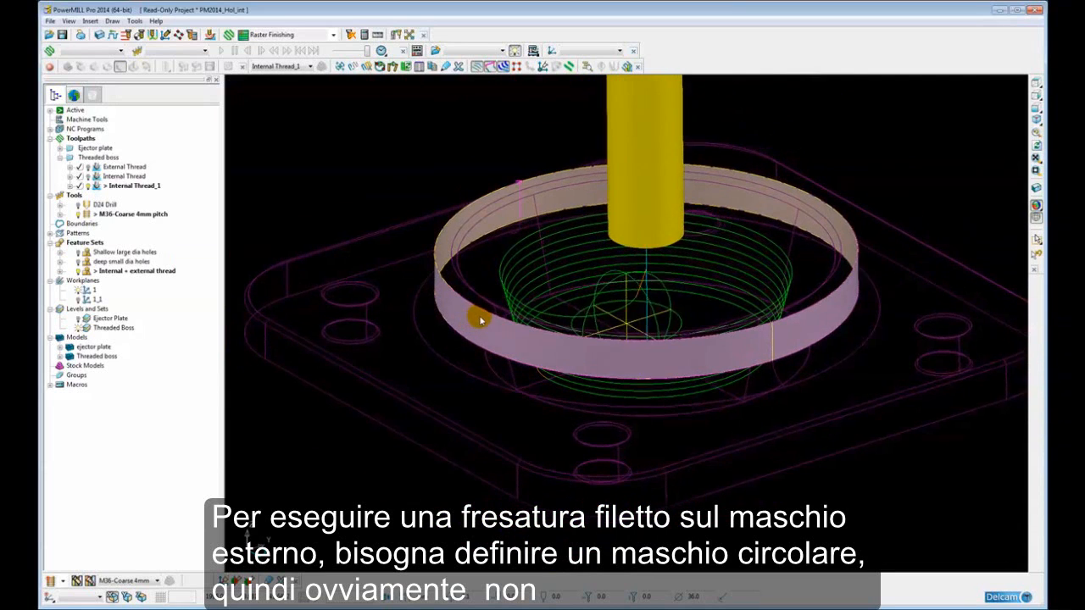
middle_click_drag(476, 249, 479, 244)
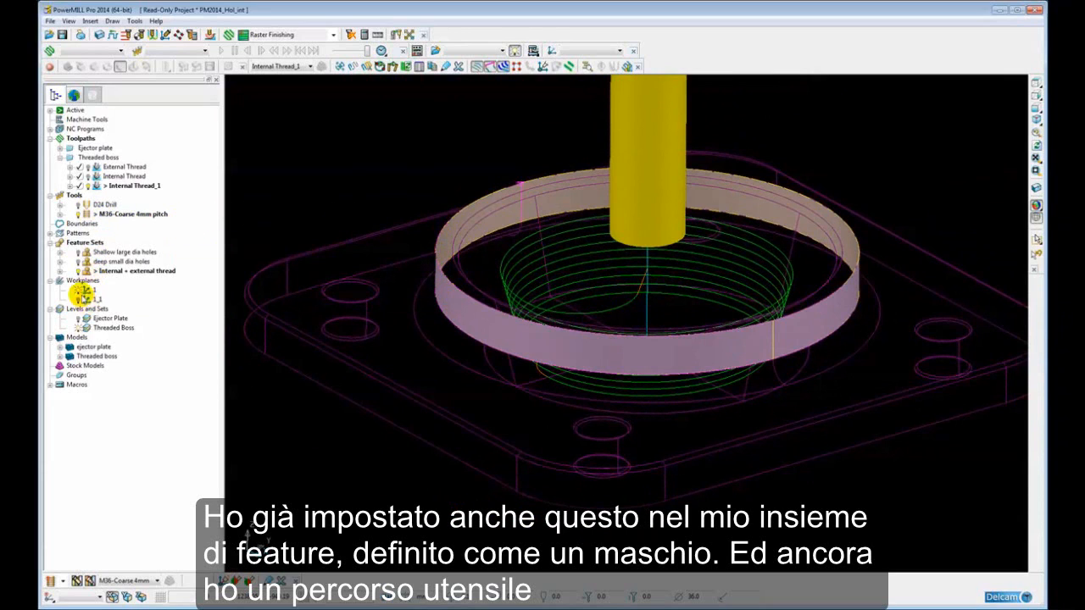
left_click(59, 271)
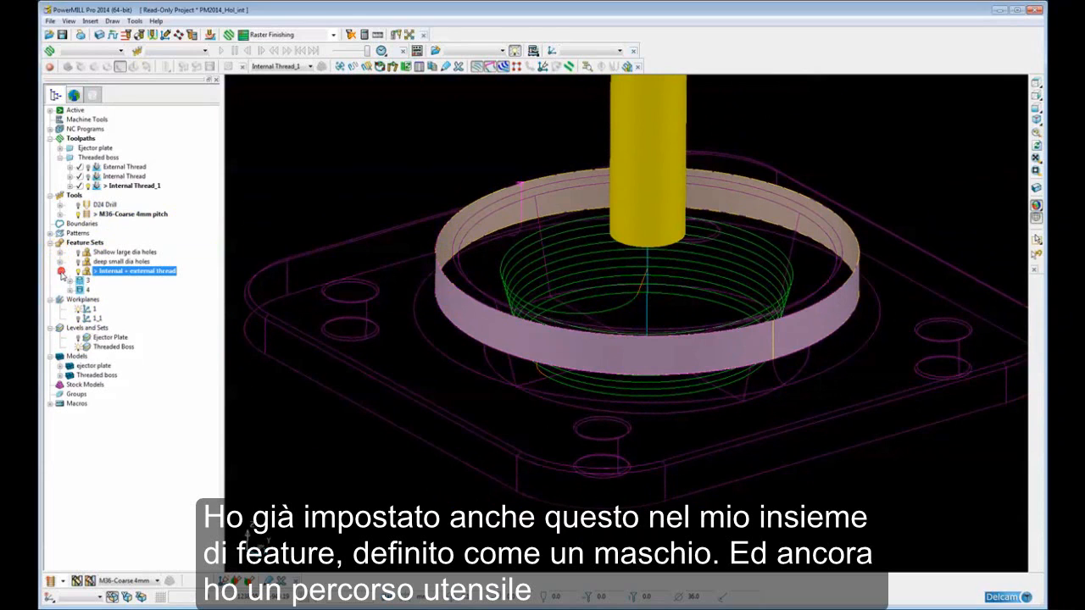
left_click(70, 290)
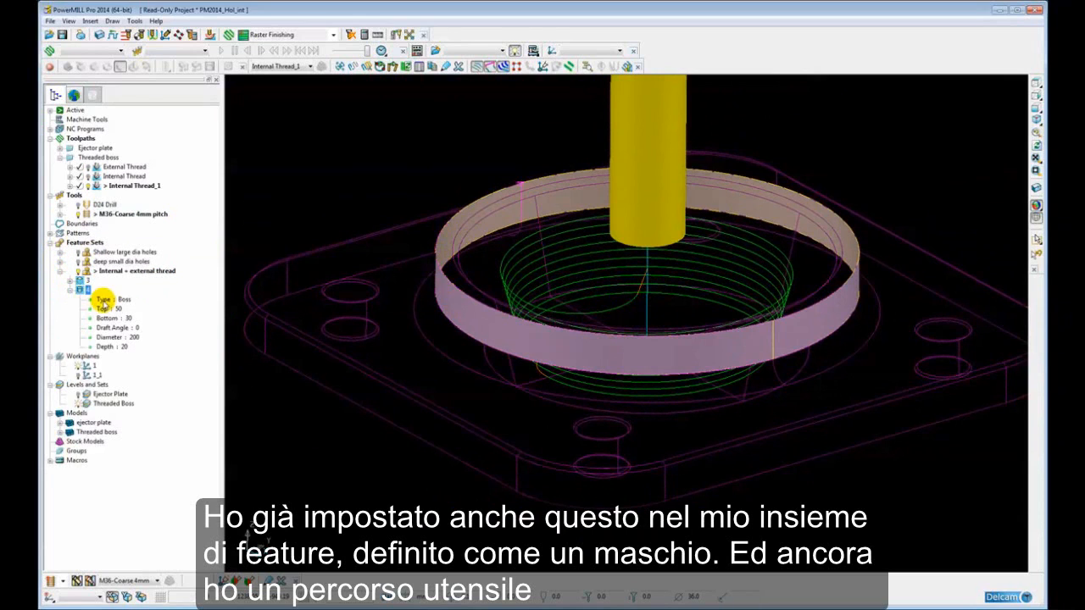
left_click(79, 291)
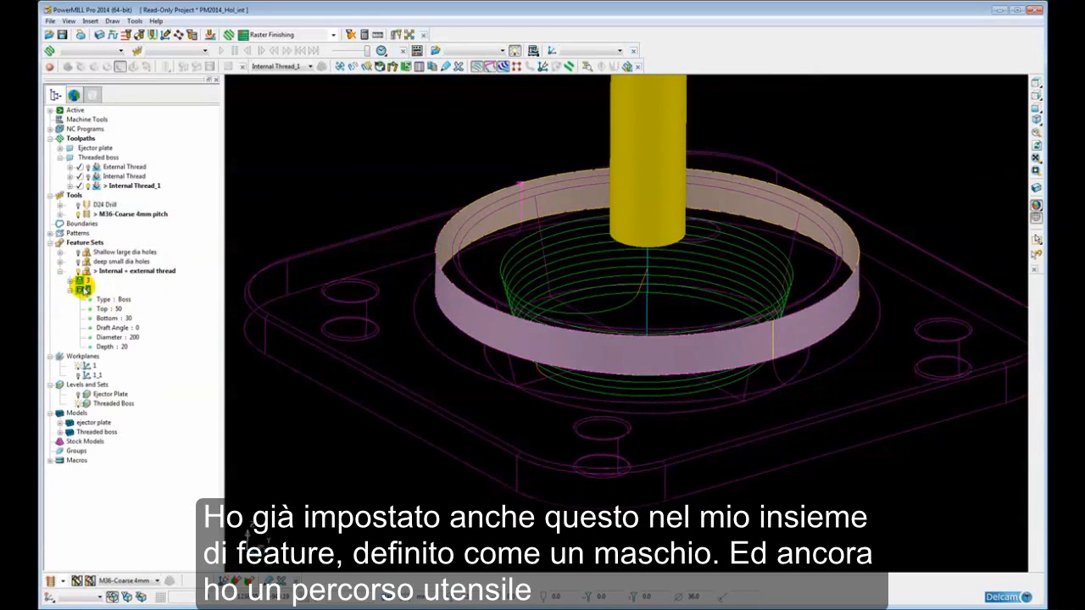
left_click(69, 290)
left_click(384, 167)
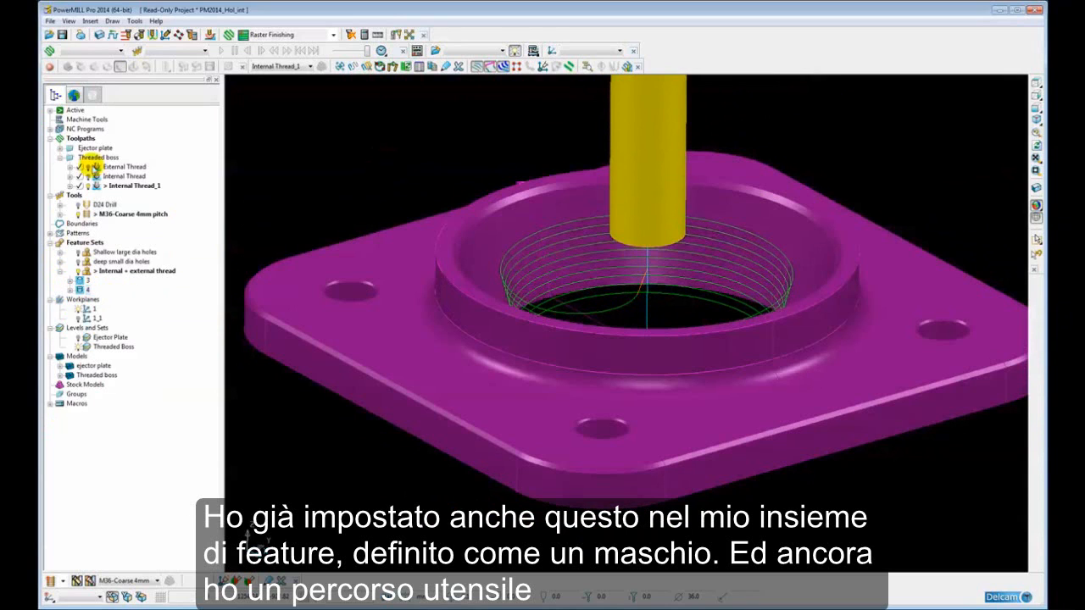
Step: Activate the External Thread toolpath of the Threaded boss folder and create a copy of it from its settings
double_click(96, 166)
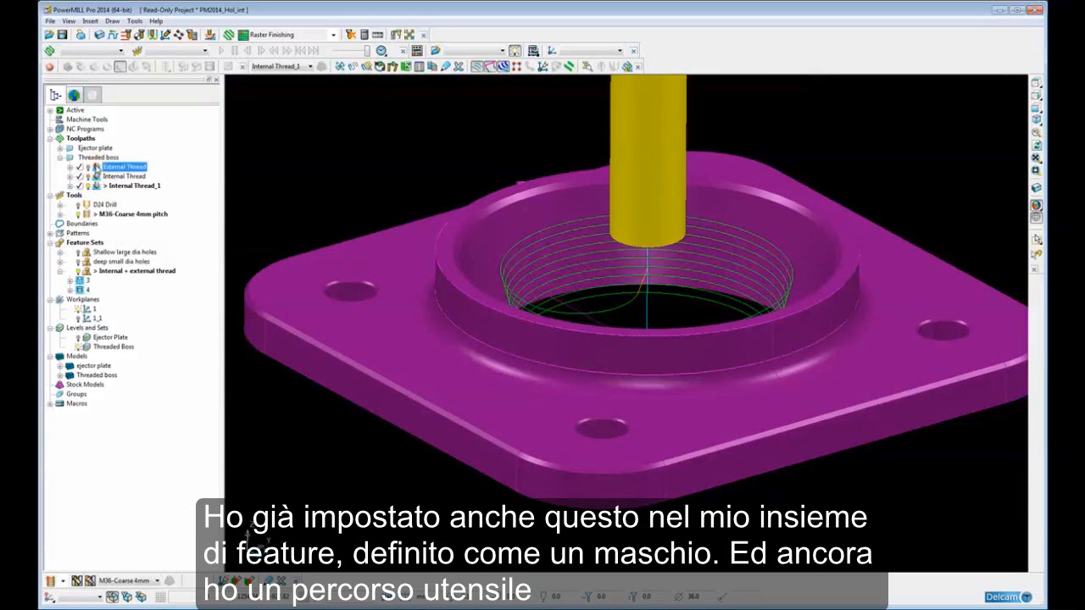
right_click(96, 166)
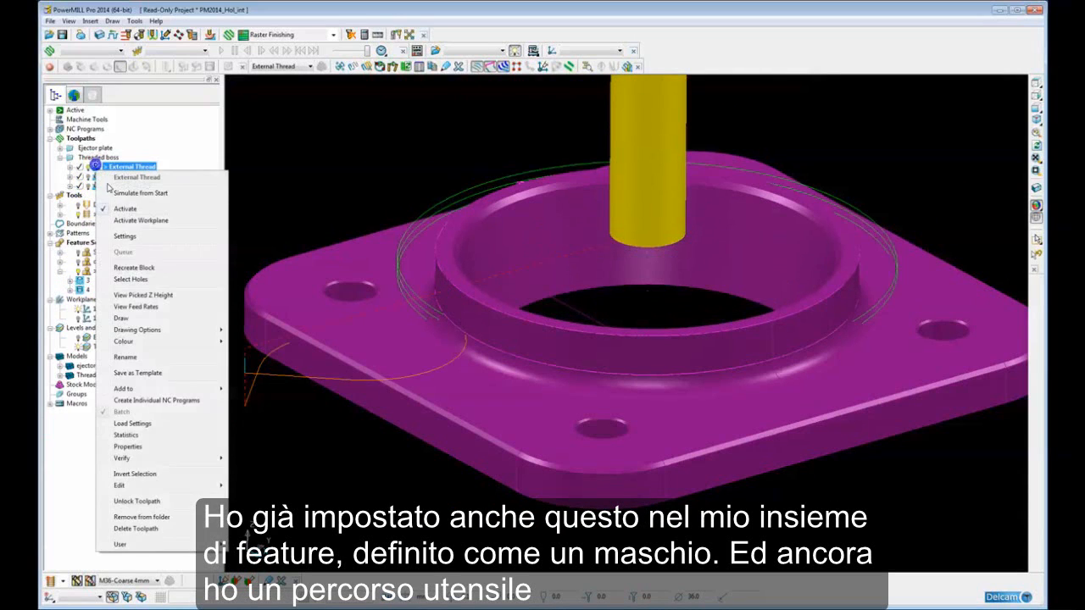
left_click(119, 235)
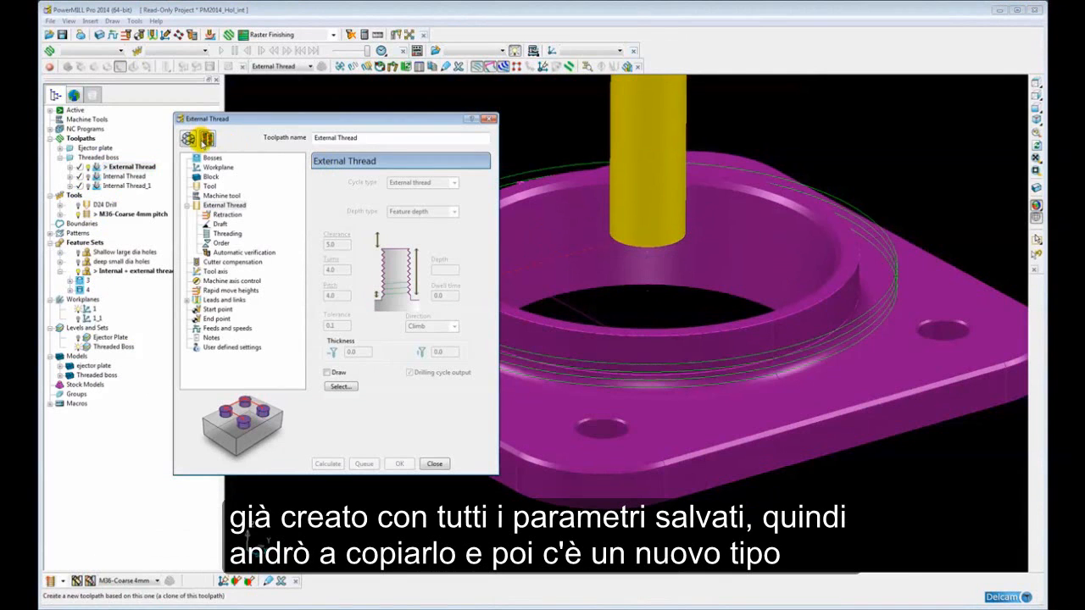
left_click(208, 139)
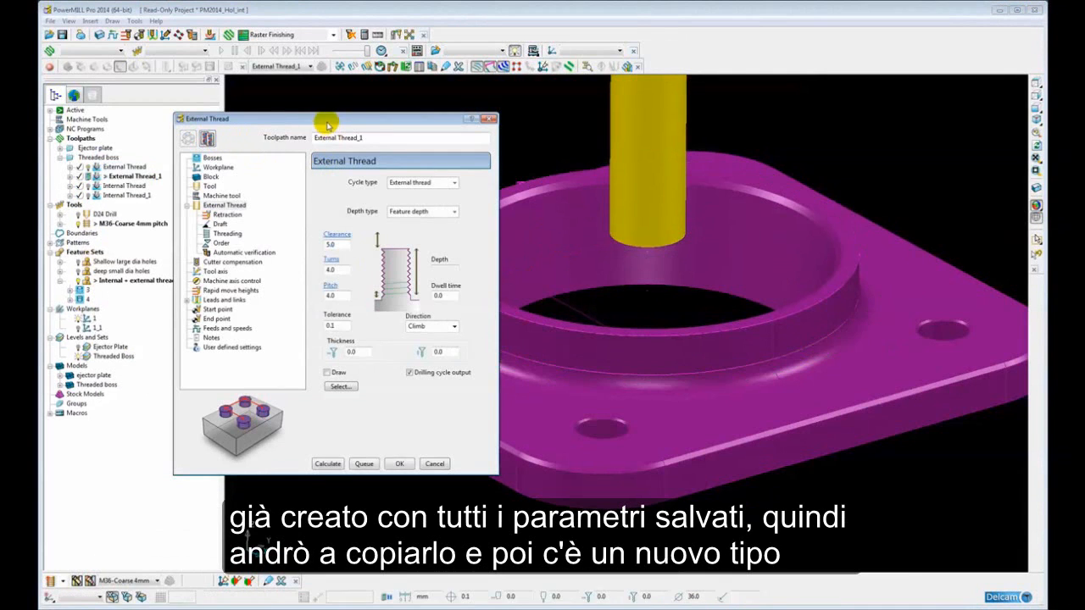
Step: Choose External thread as the copied toolpath's cycle type and review its draft angle setting
left_click(413, 178)
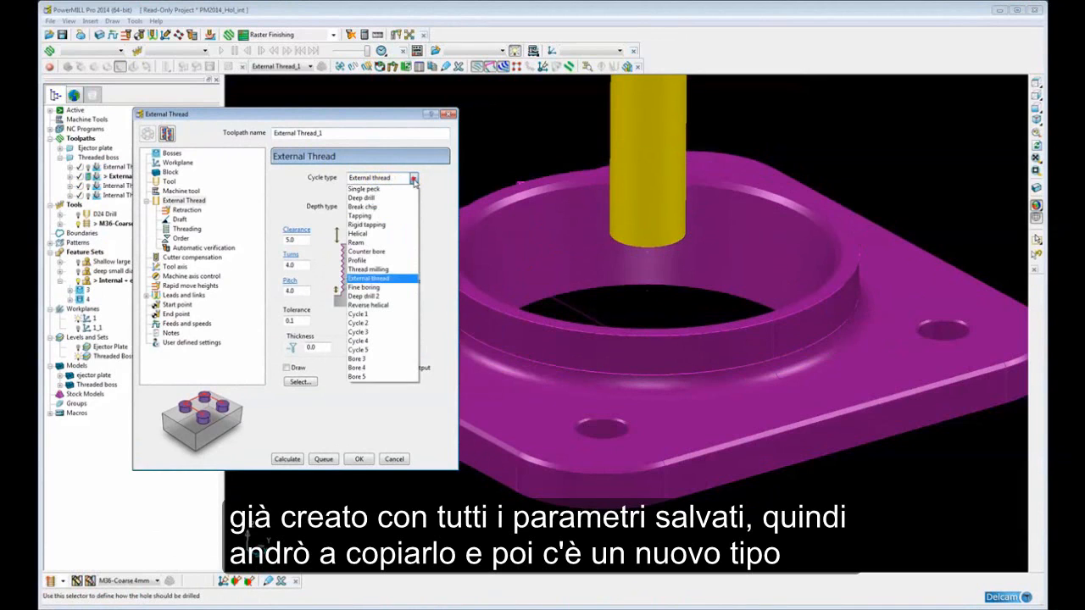
left_click(385, 280)
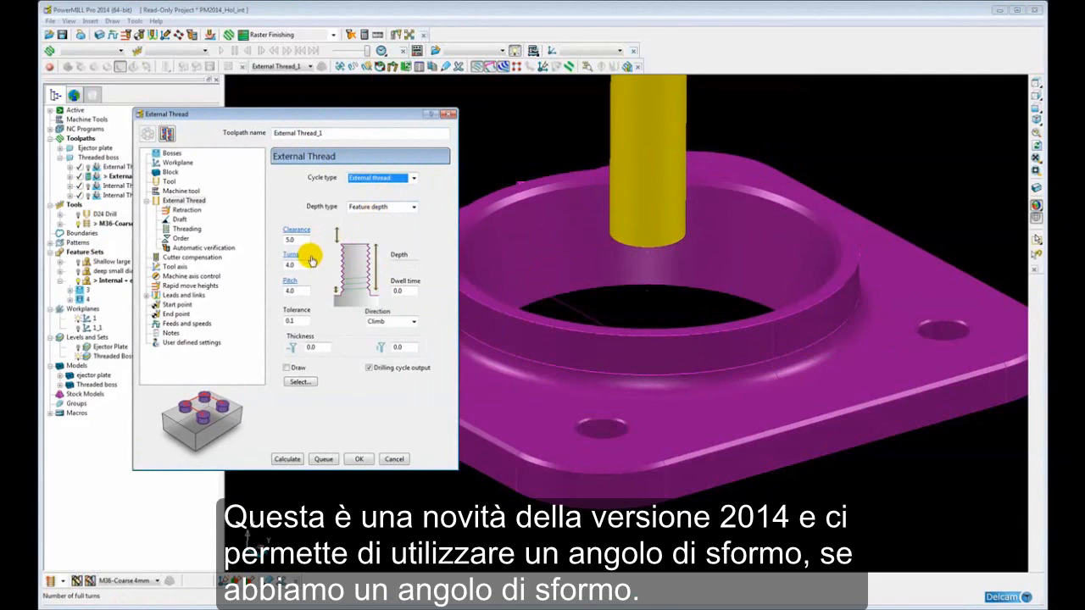
left_click(180, 220)
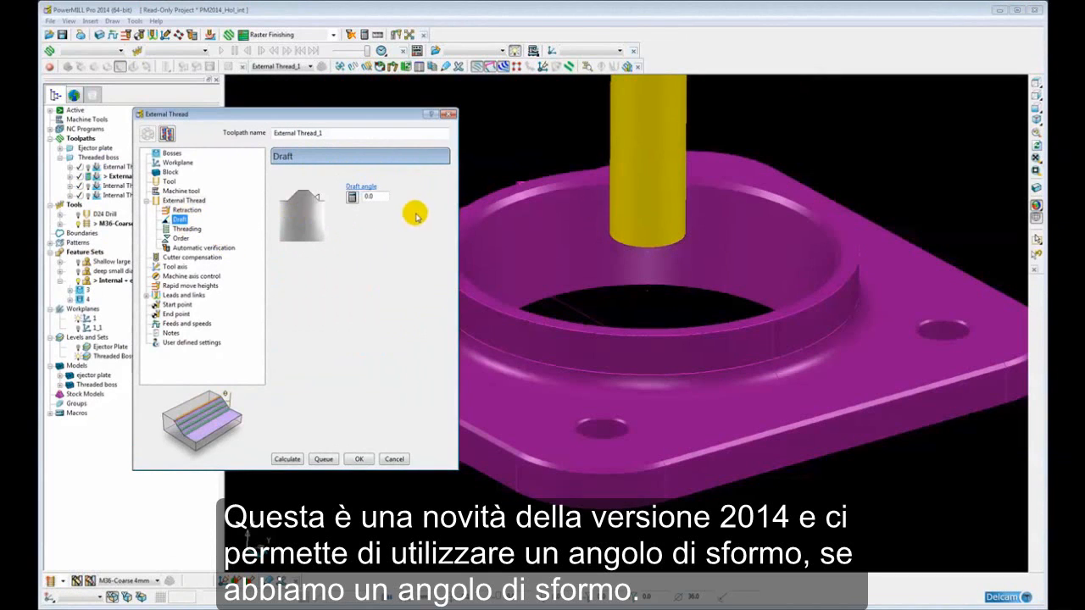
left_click(188, 201)
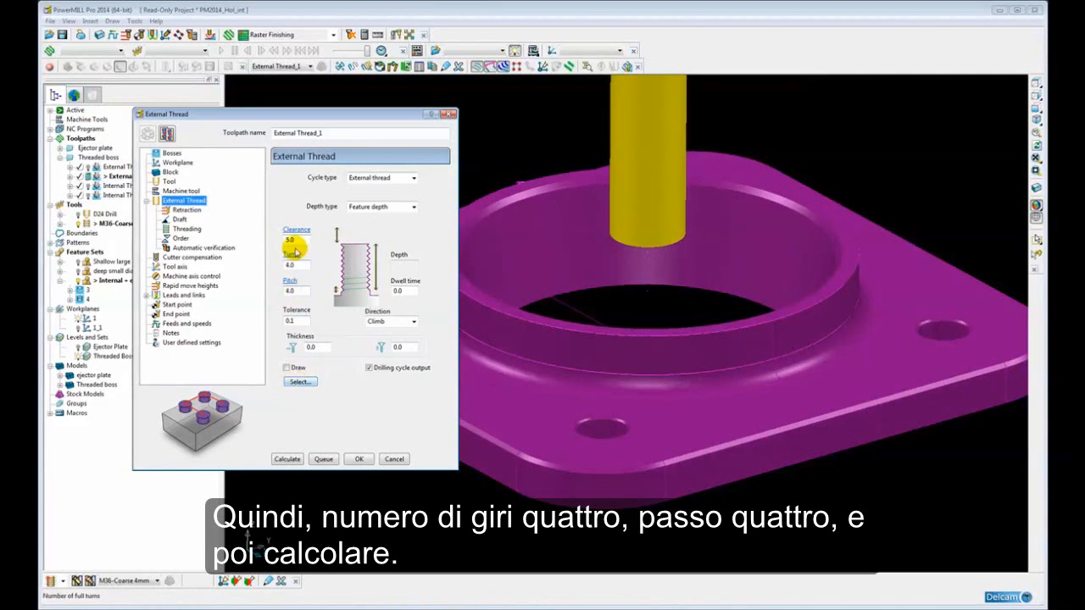
Step: Calculate the copied external thread toolpath with 4 turns at a 4.0 pitch, close its settings and inspect it around the raised ring
left_click(289, 458)
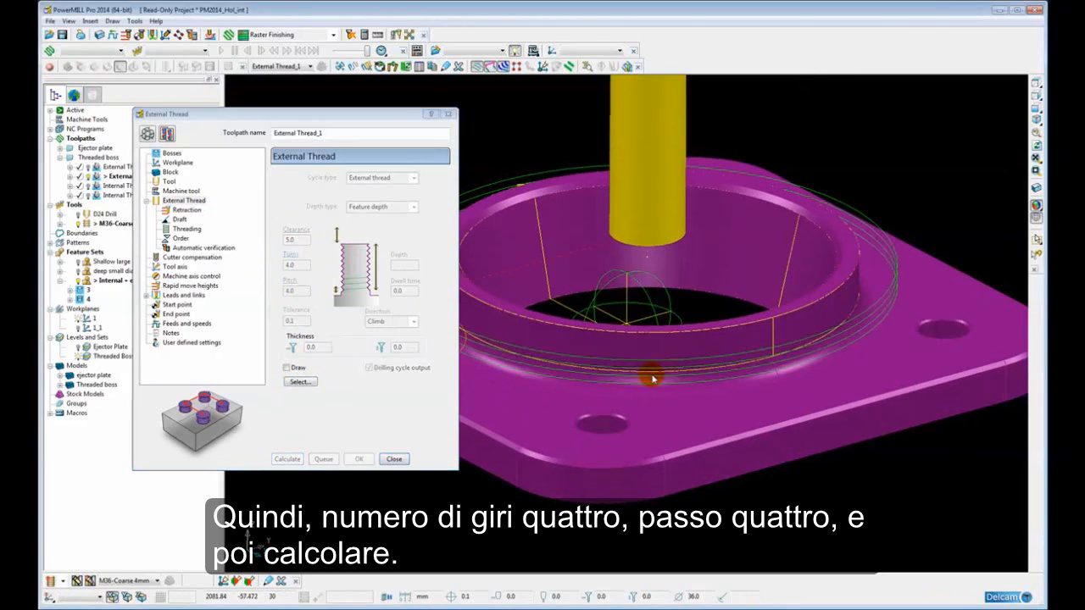
left_click(394, 459)
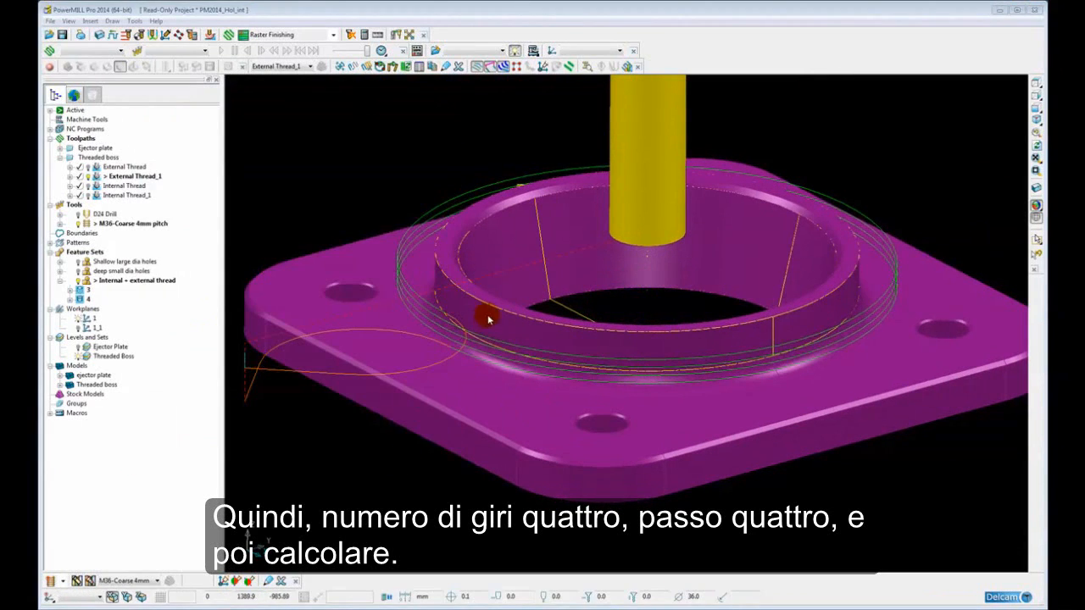
scroll(487, 322, "down", 3)
middle_click_drag(586, 335, 503, 359)
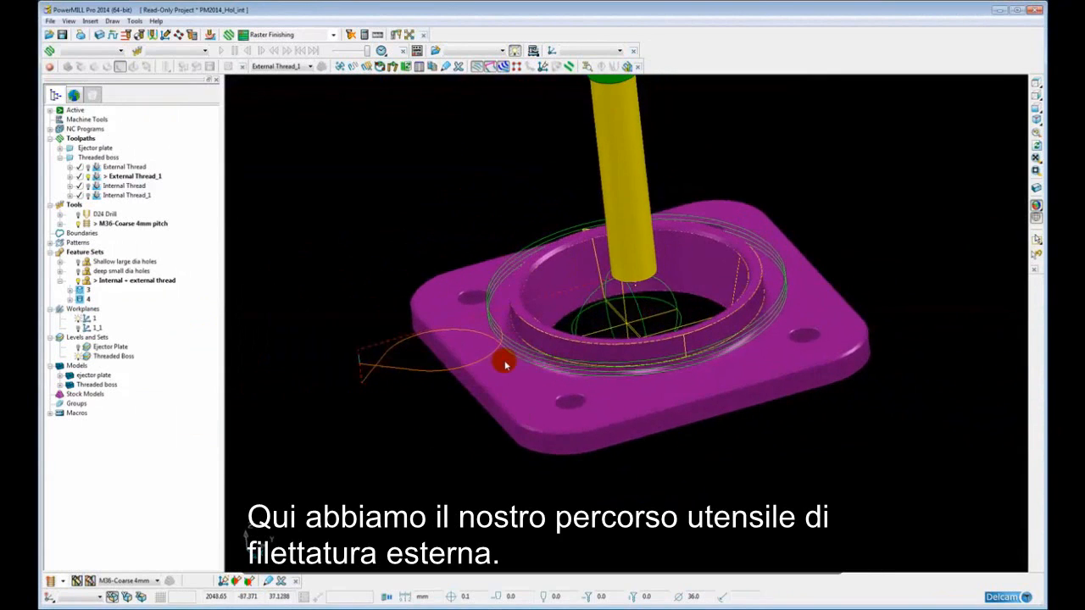
middle_click_drag(483, 278, 489, 276)
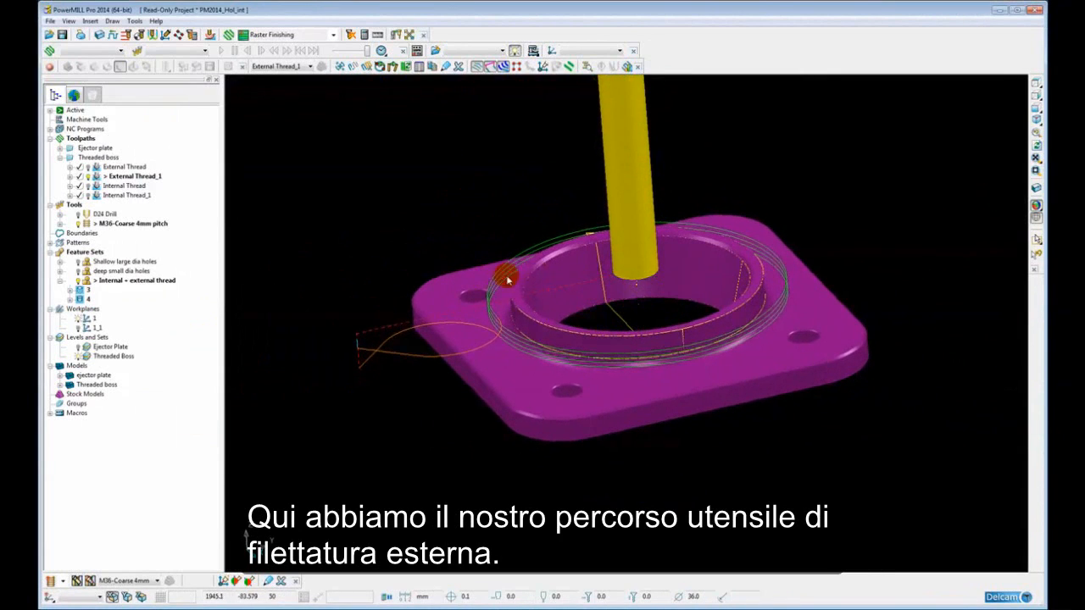